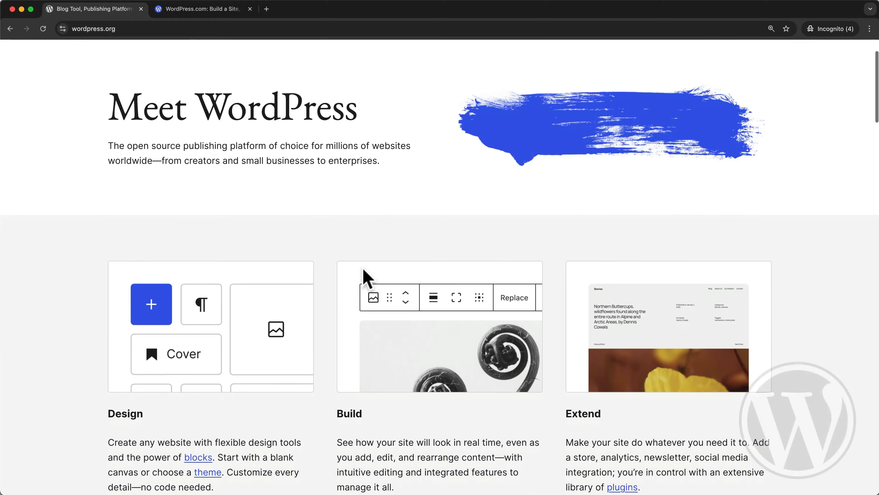
- Look over the WordPress.org home page, open the WordPress 6.7 release page and continue to its download page
scroll(367, 279, down, 5)
scroll(367, 279, down, 6)
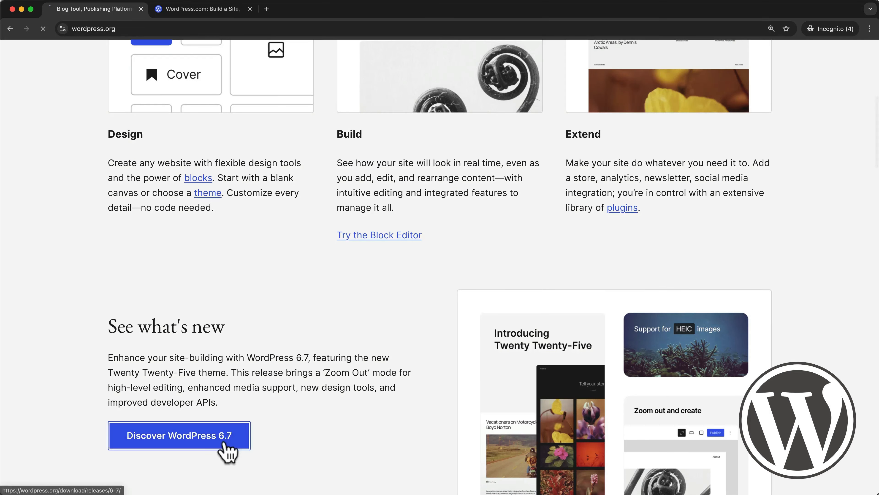
click(230, 446)
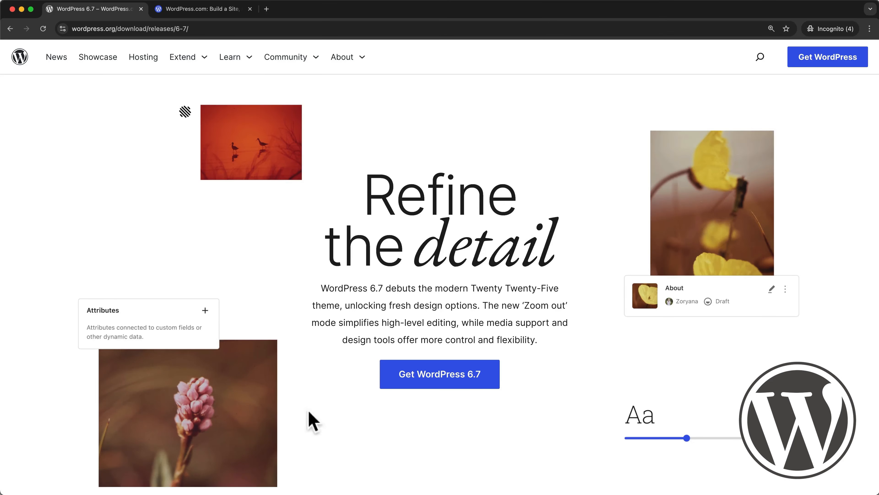
click(400, 382)
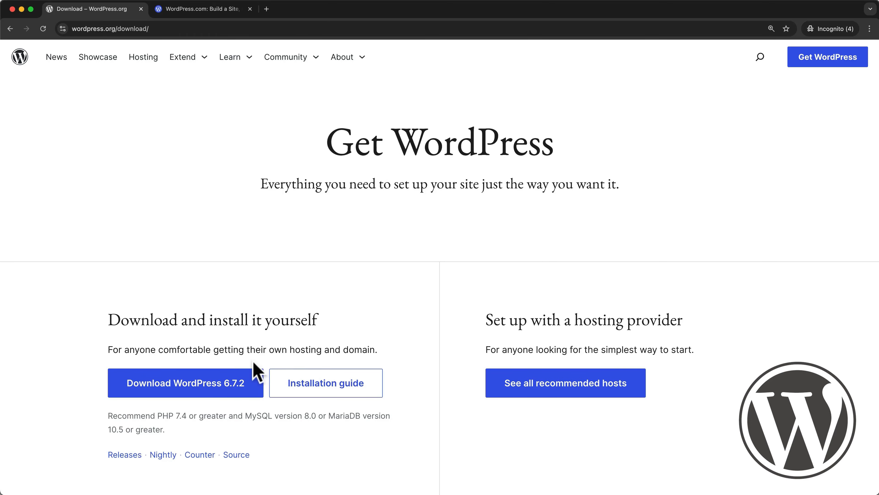
- Switch to the WordPress.com site and open its managed hosting page
key(ctrl+Tab)
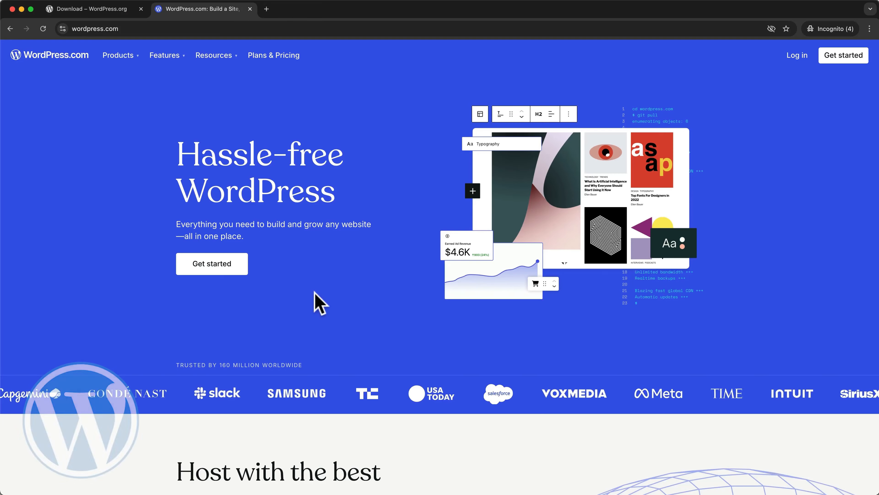
scroll(316, 300, down, 10)
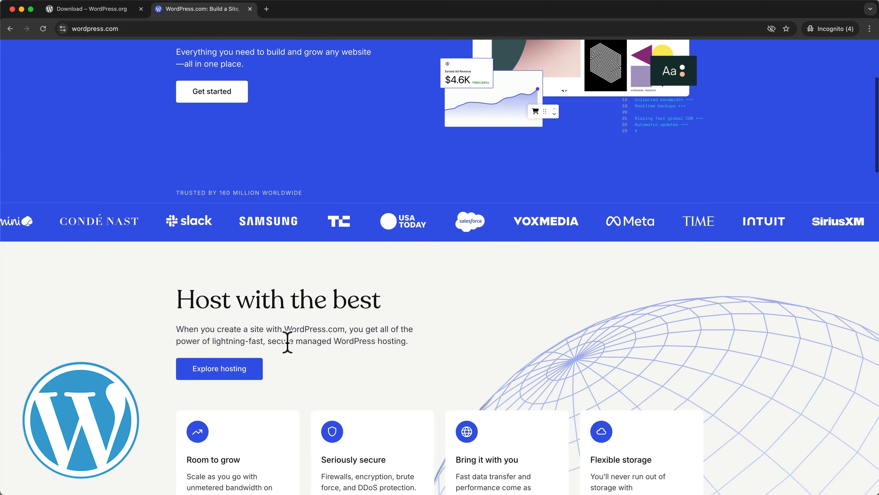
click(255, 378)
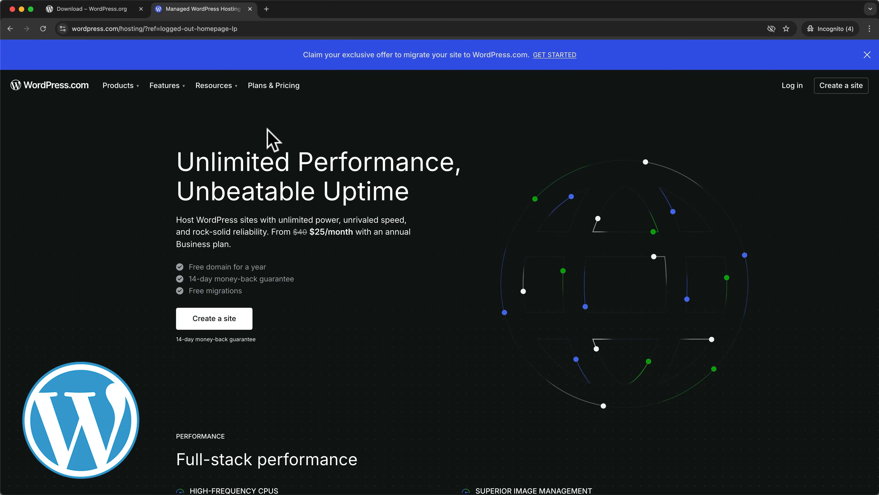
- Open the WordPress.com plans and pricing page and examine the Business plan's monthly price
click(274, 86)
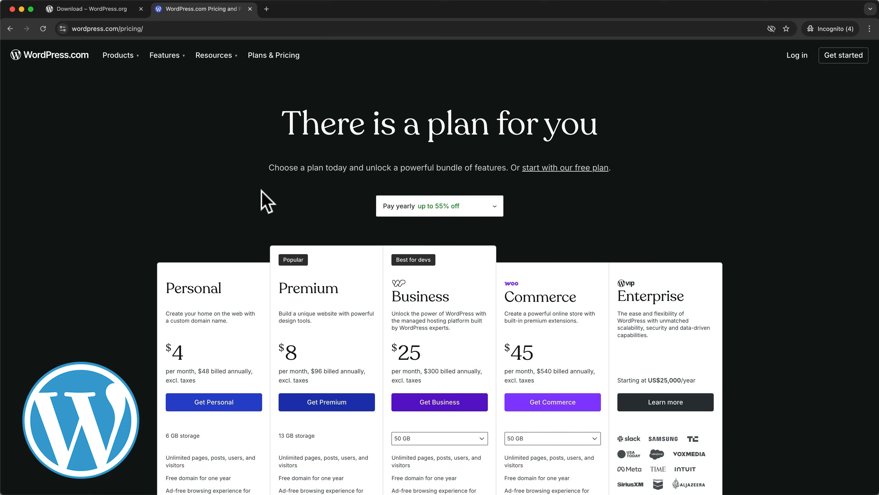
scroll(267, 203, down, 2)
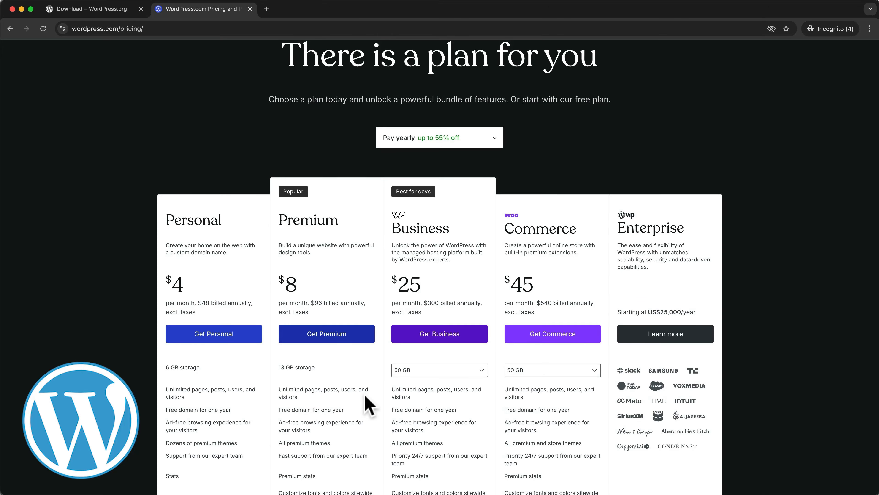
scroll(366, 398, down, 2)
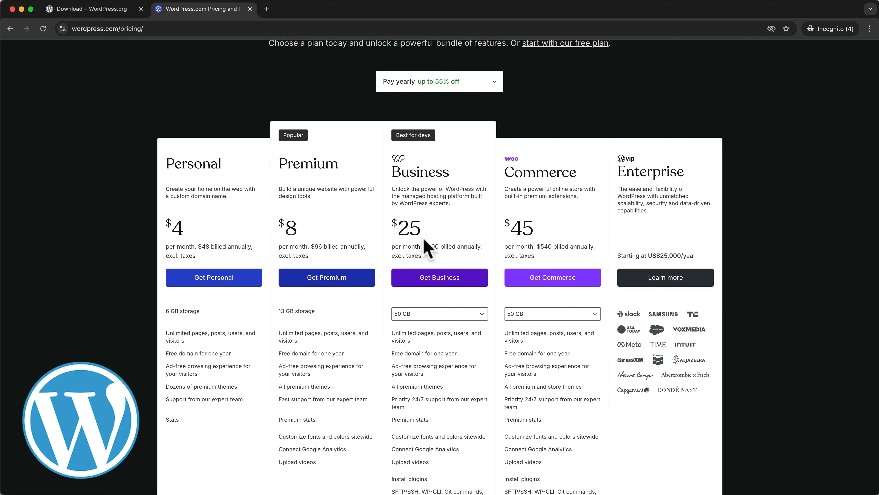
drag(424, 234, 393, 233)
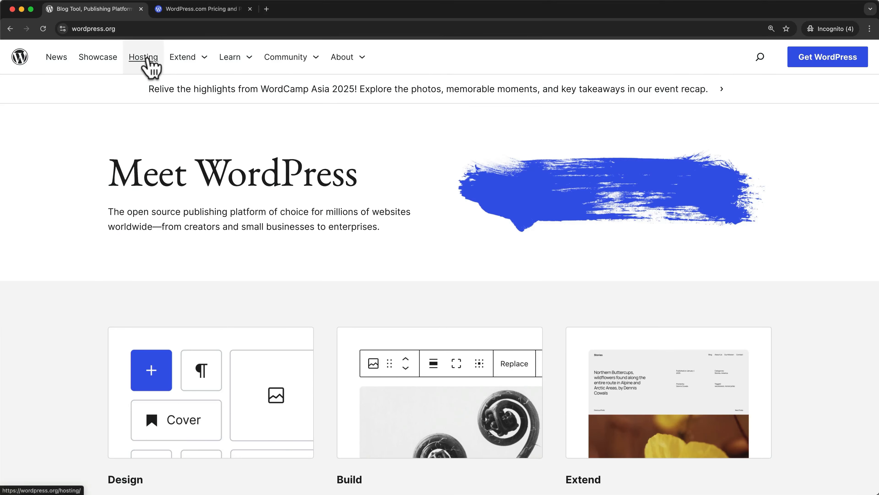
- Open the WordPress.org hosting page and read through the recommended hosts, highlighting the Hostinger description
click(147, 59)
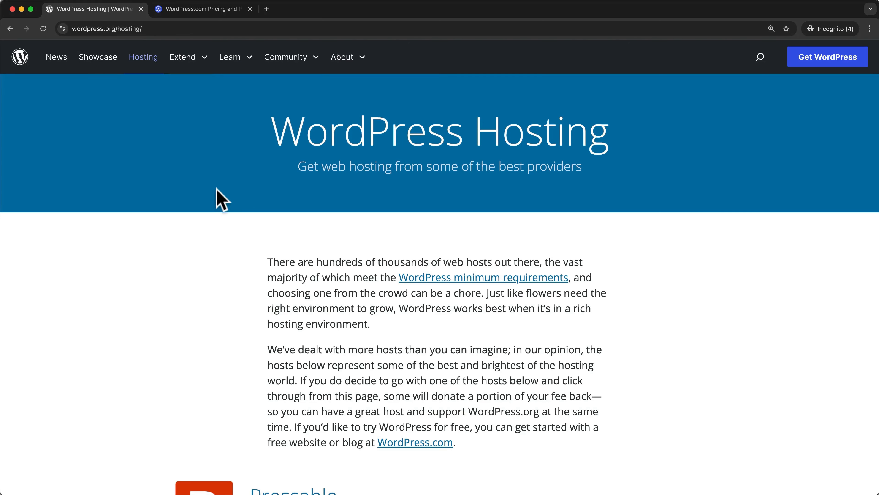
scroll(238, 285, down, 5)
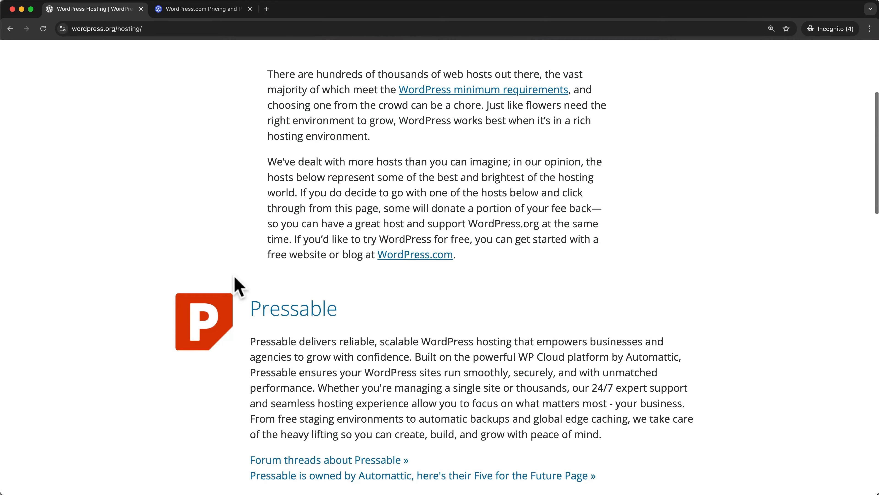
scroll(238, 284, down, 10)
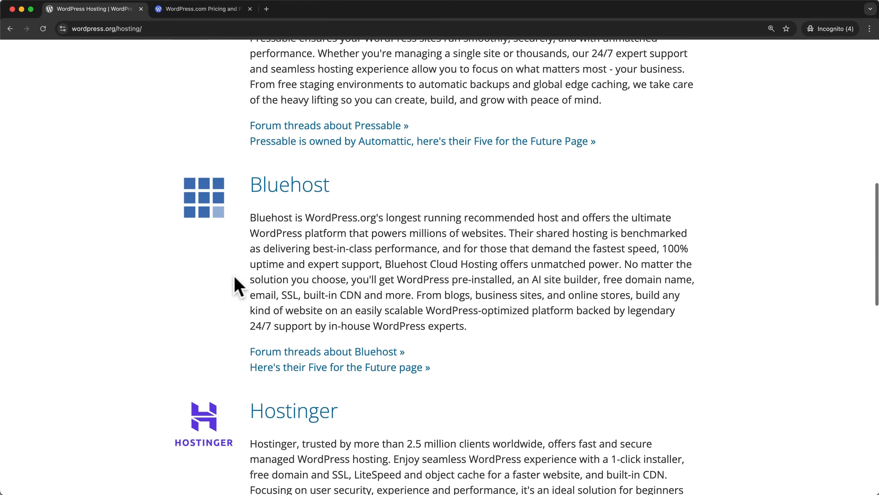
scroll(239, 285, down, 4)
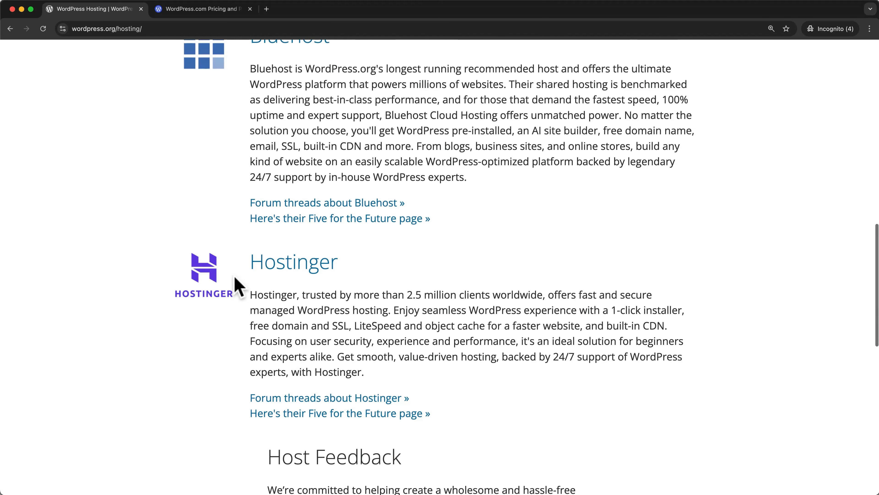
scroll(238, 286, down, 5)
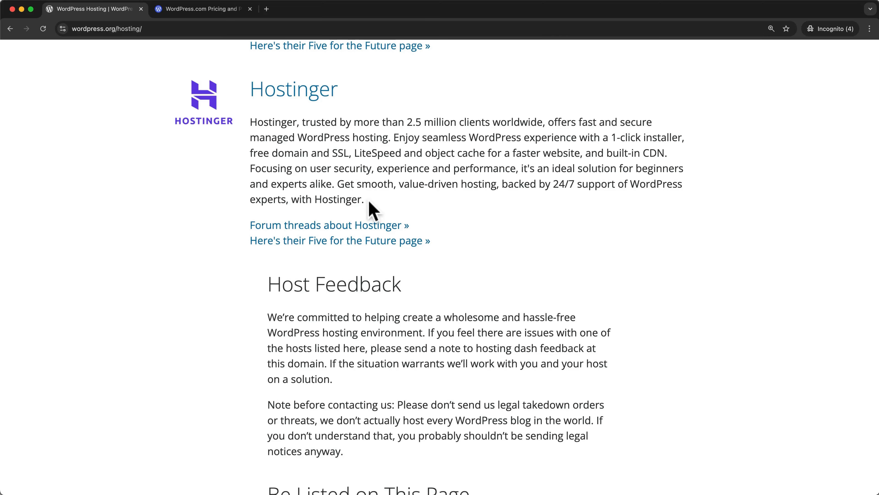
drag(363, 202, 273, 139)
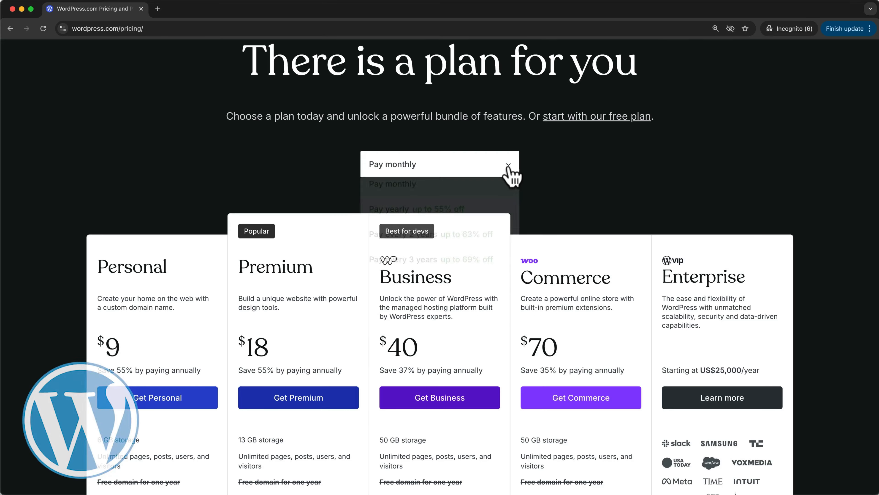
- Set the WordPress.com pricing page to yearly payment and highlight the Business plan's annual billing
click(503, 212)
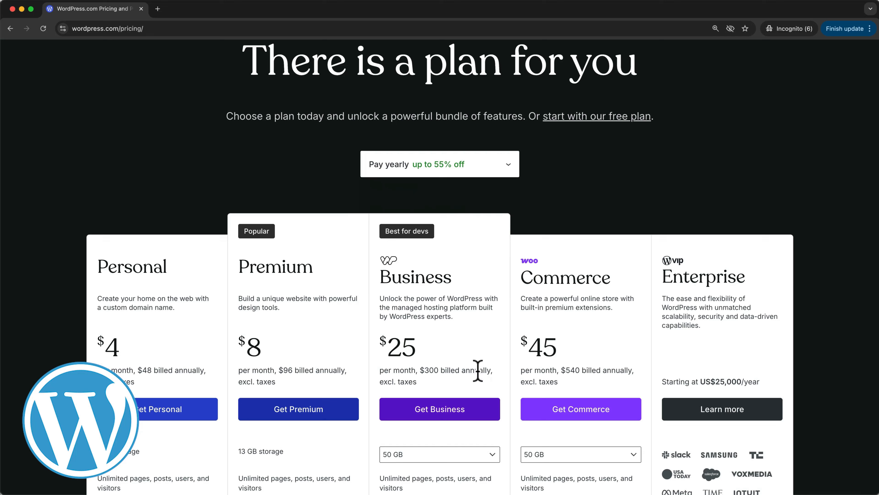
drag(478, 370, 418, 370)
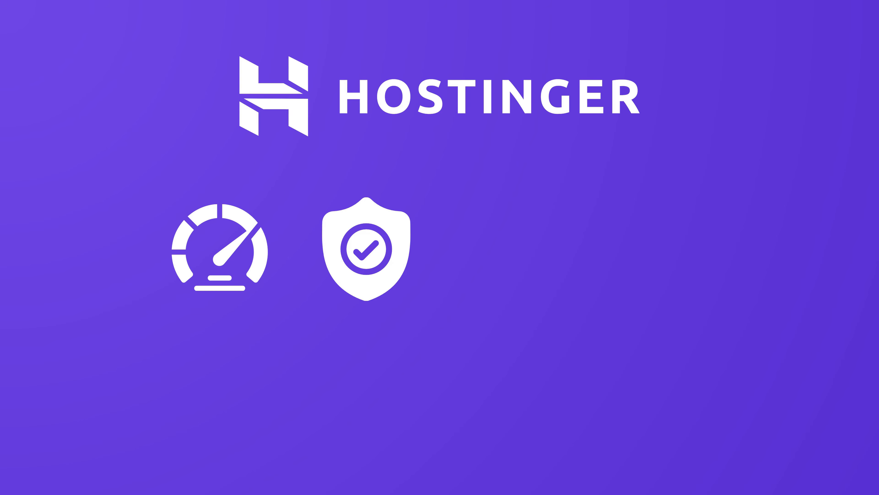
- Review the Hostinger hosting offers and choose the Business plan
scroll(439, 430, down, 3)
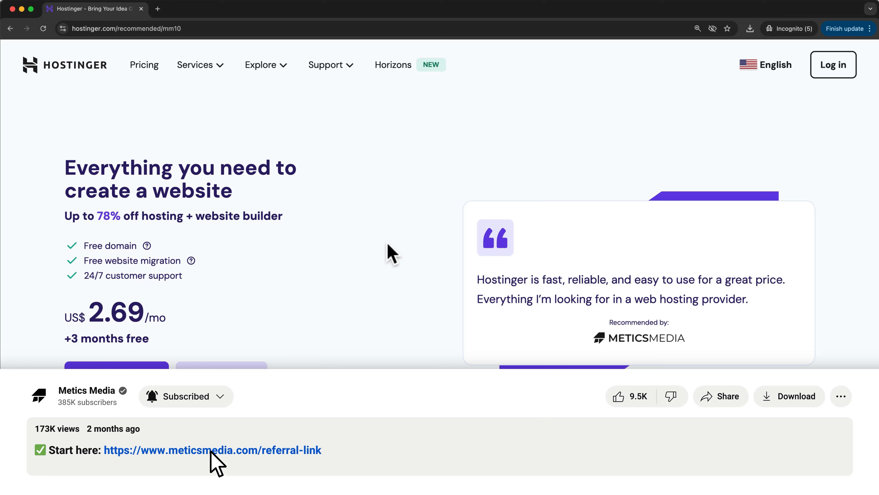
scroll(210, 451, up, 3)
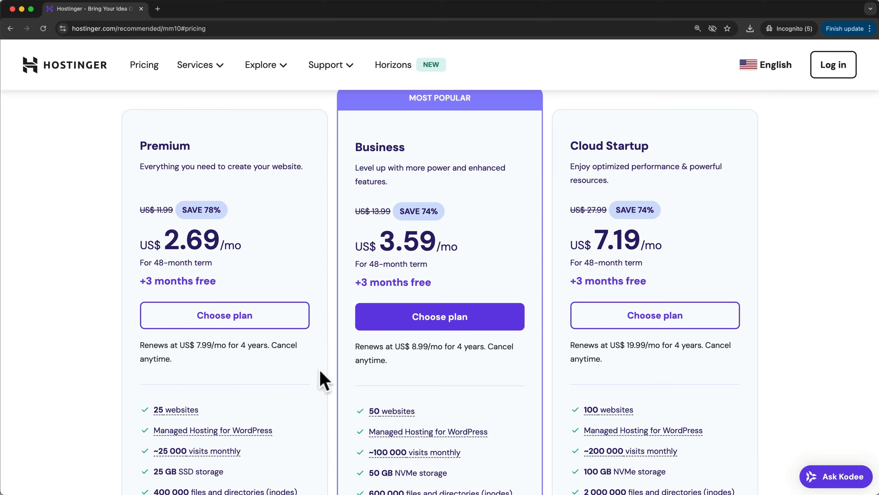
click(373, 324)
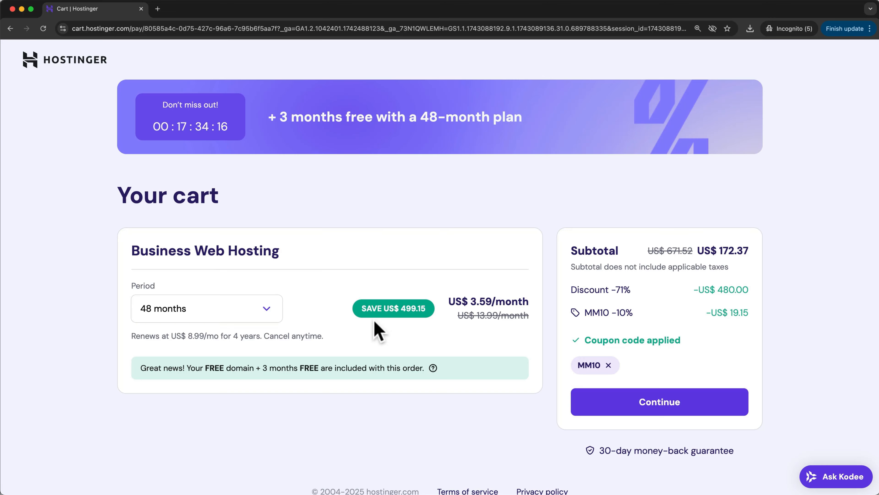
- Set the Business Web Hosting period to 12 months and continue with the order
click(267, 313)
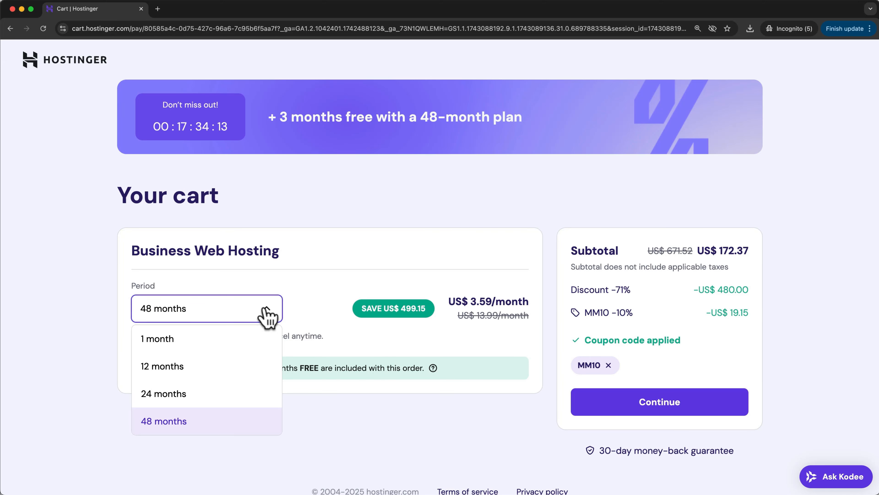
click(259, 364)
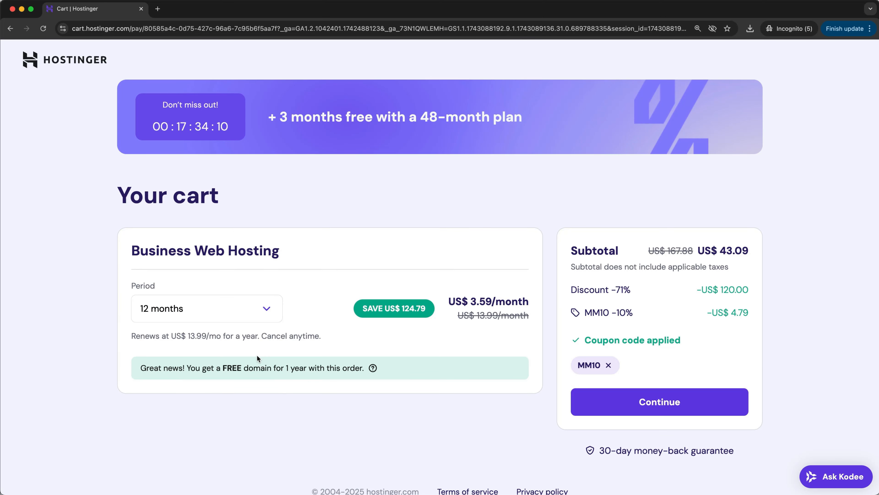
click(577, 403)
click(484, 310)
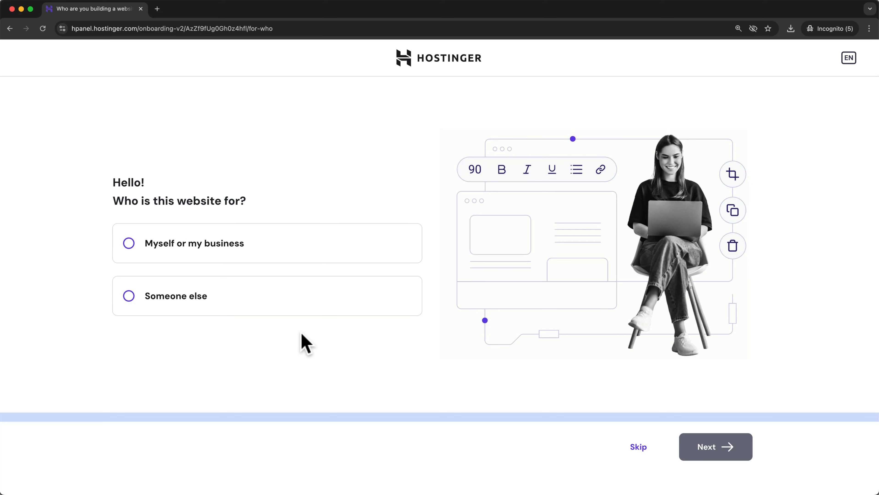
- Leave the website onboarding and go to the Hostinger account home page
click(426, 69)
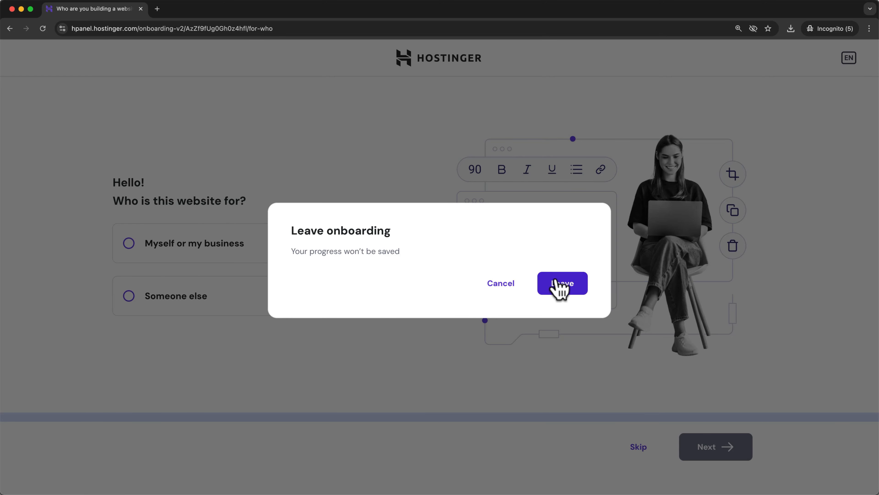
click(558, 283)
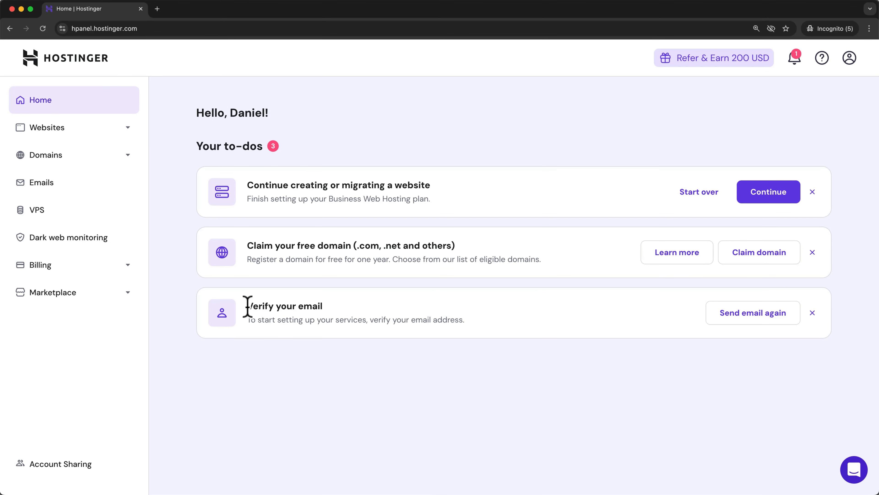
- Open Hostinger's verification message in the Gmail inbox and verify the account's email address
drag(248, 306, 327, 312)
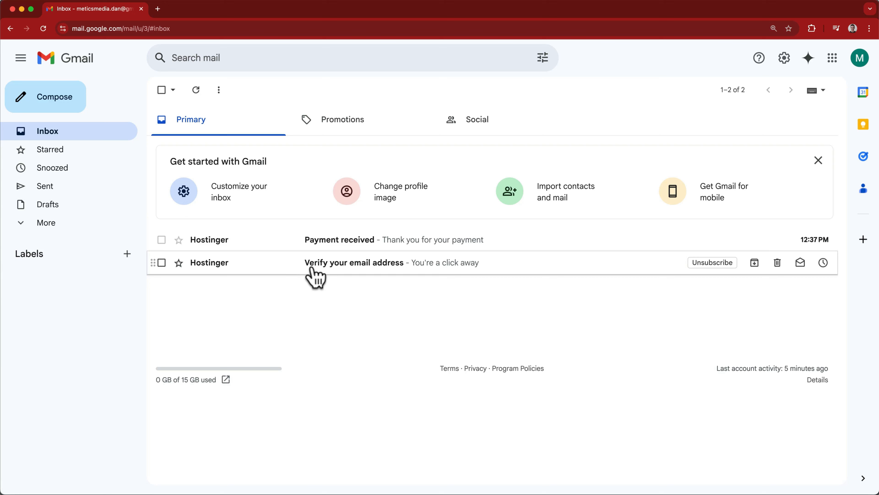
click(386, 262)
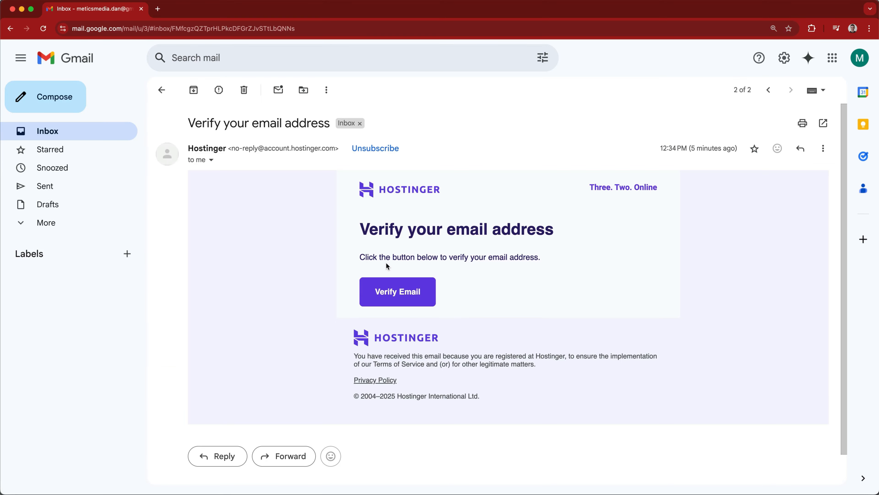
click(371, 305)
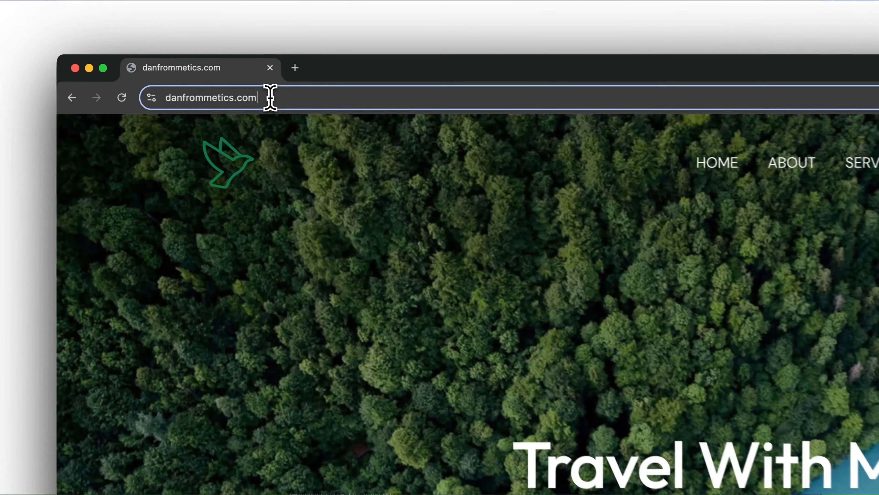
- Load apple.com and facebook.com in the browser as examples of domain names
click(202, 98)
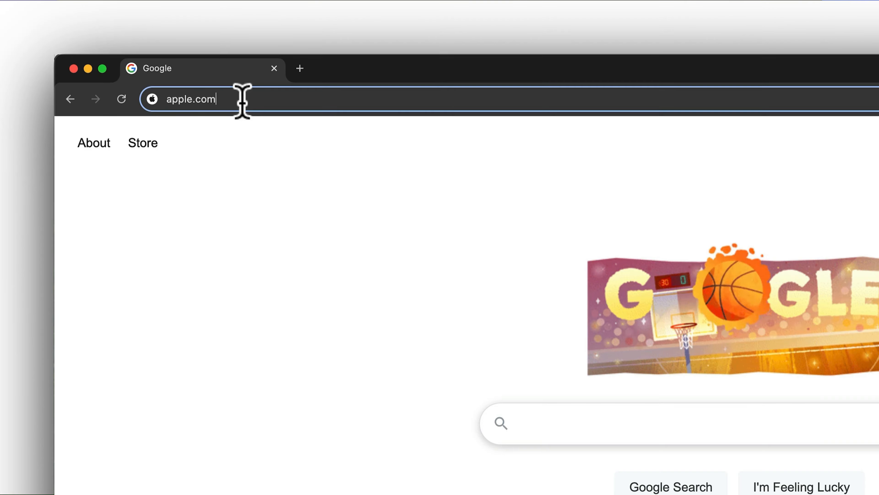
click(159, 99)
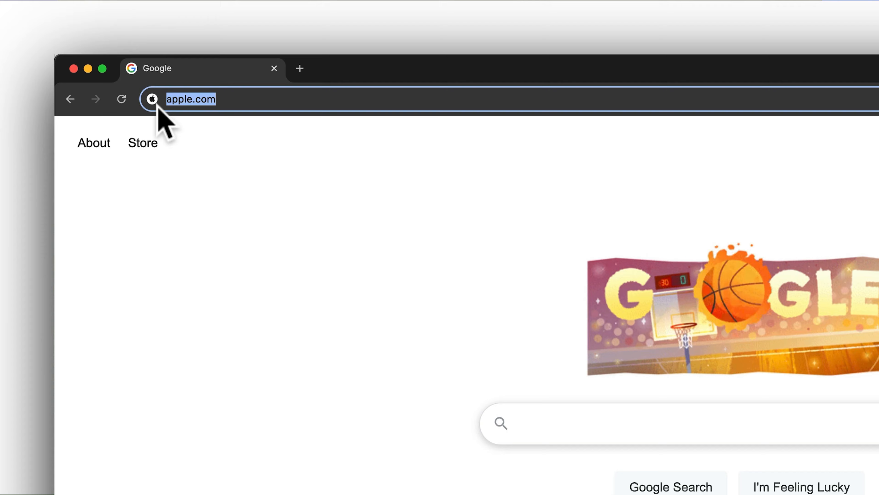
key(Return)
click(159, 101)
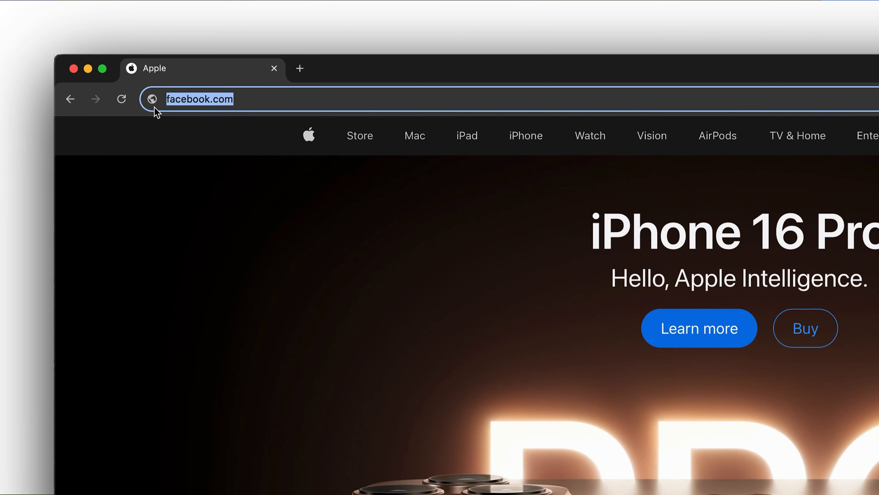
key(Return)
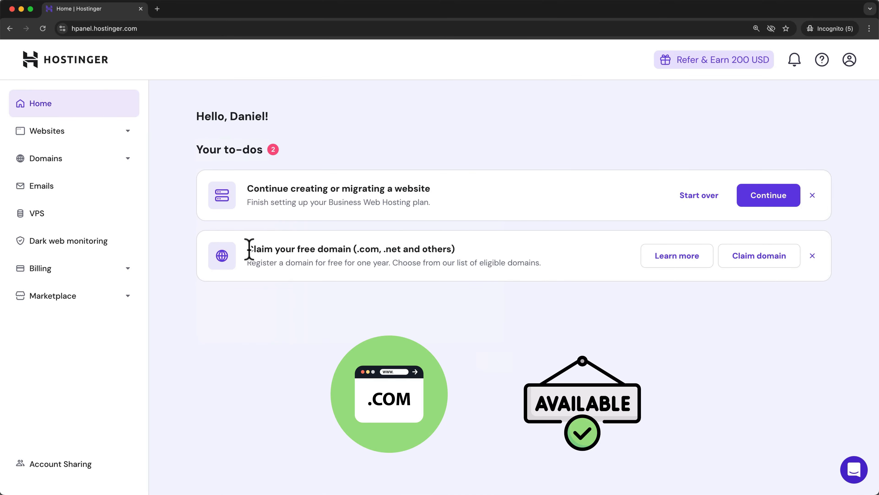
- Start claiming the free domain and check the availability of danfrommetics.com
drag(249, 248, 463, 255)
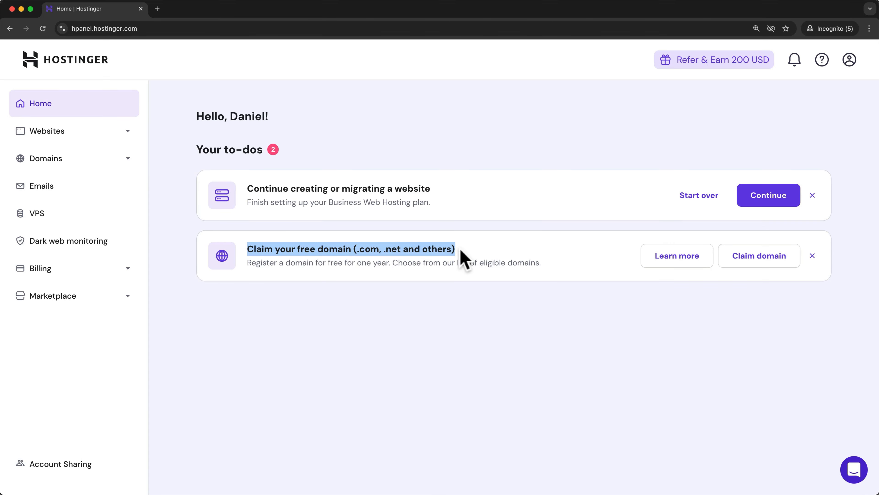
click(737, 267)
text(danfrommetics)
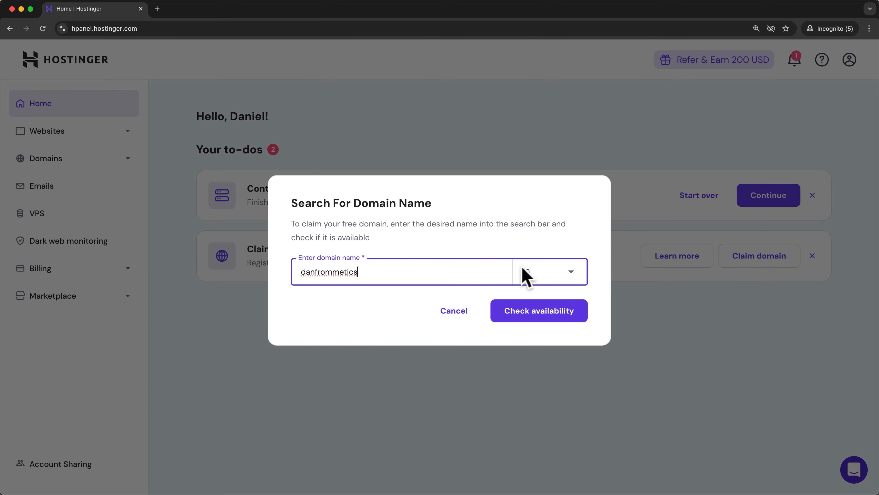
click(574, 276)
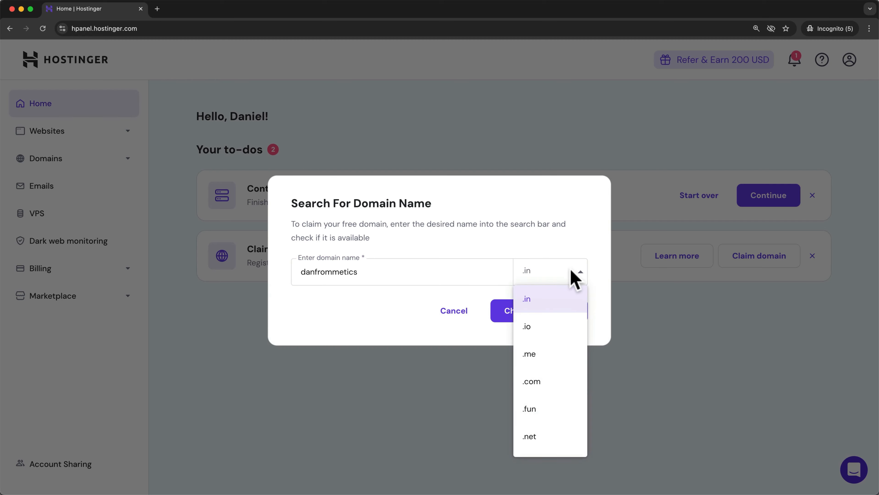
click(535, 382)
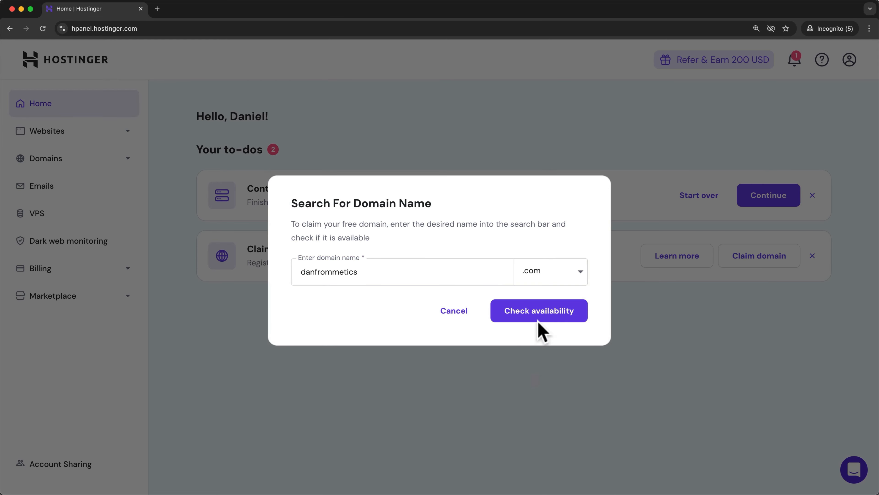
click(539, 321)
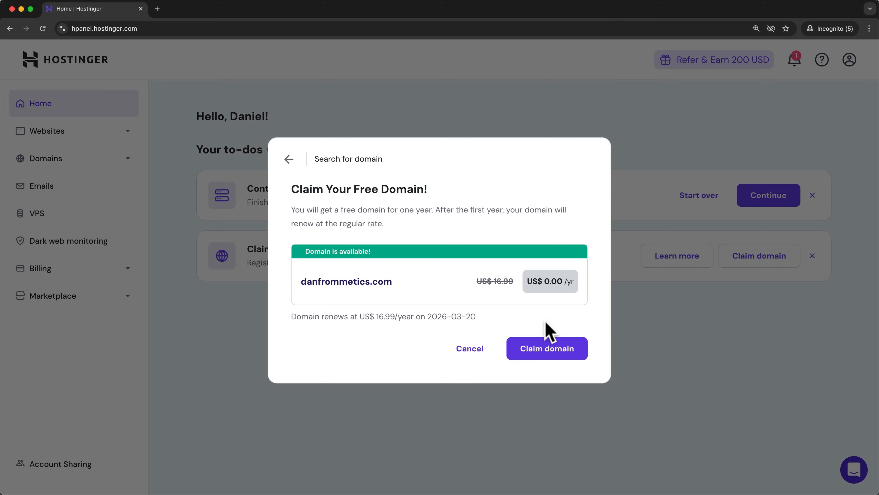
- Claim the available domain for United States and Personal use, and proceed through the contact details to the end of the registration form
click(542, 356)
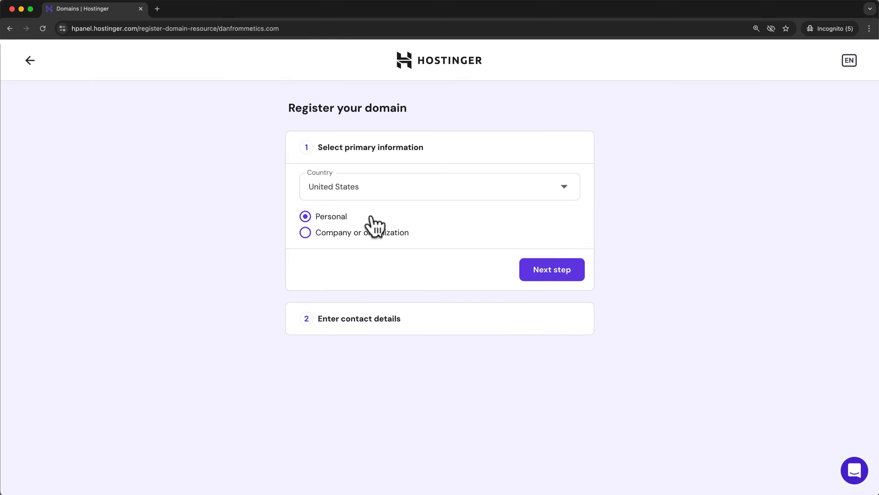
click(563, 274)
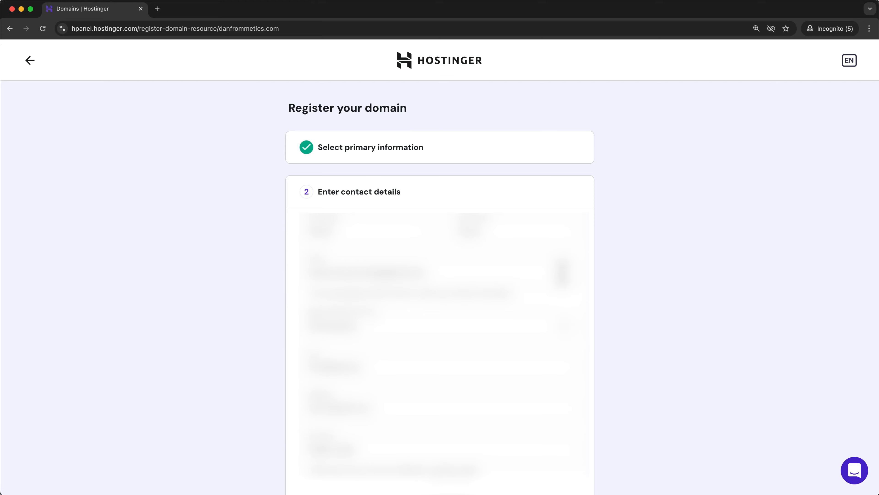
scroll(648, 255, down, 5)
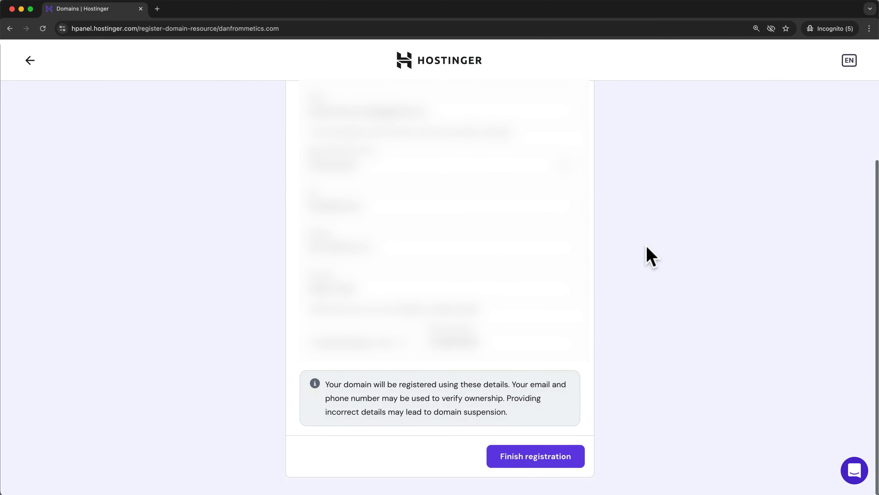
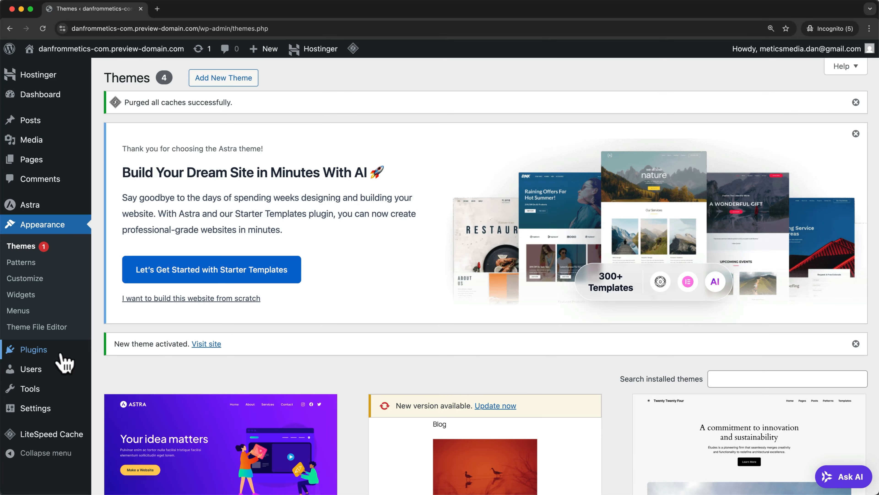
- Search the WordPress plugin directory for "Starter templates" and install the Starter Templates — Elementor & WordPress Templates plugin
mouse_move(60, 354)
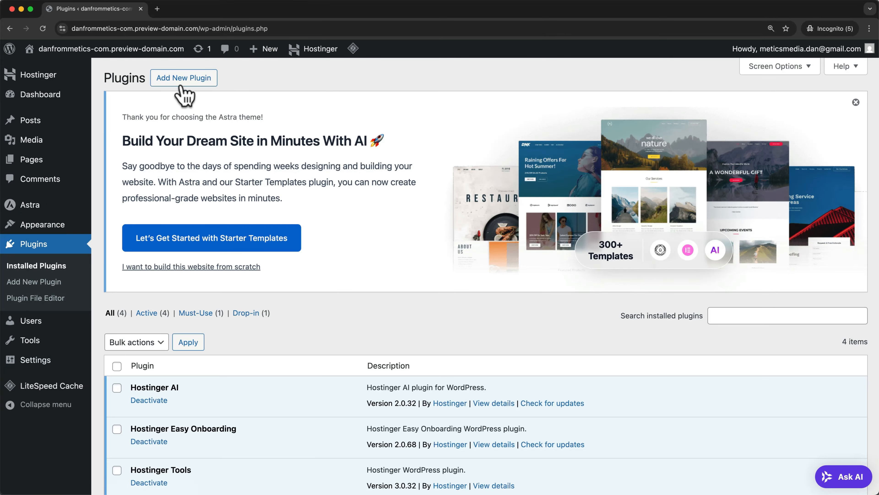
click(185, 83)
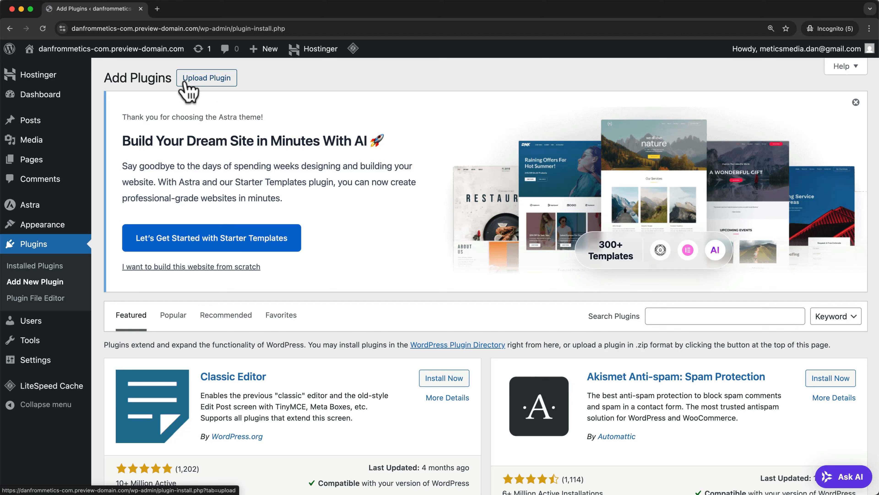
click(654, 315)
text(Starter templates)
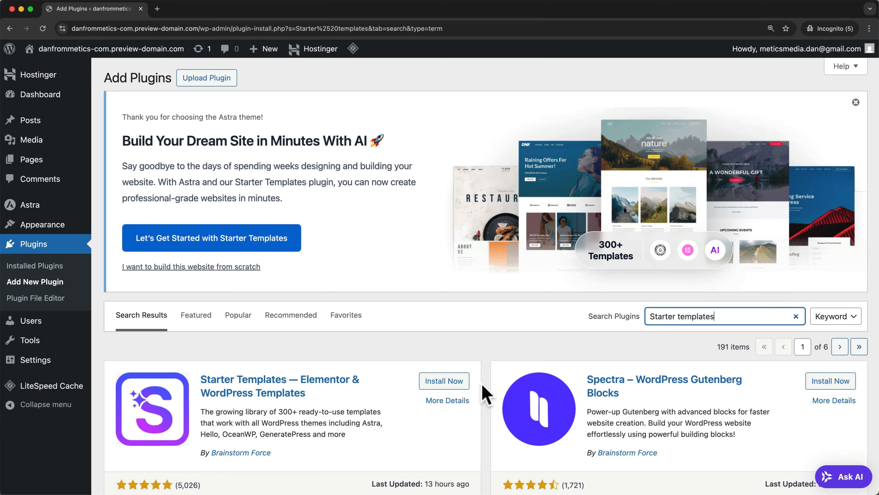
click(465, 387)
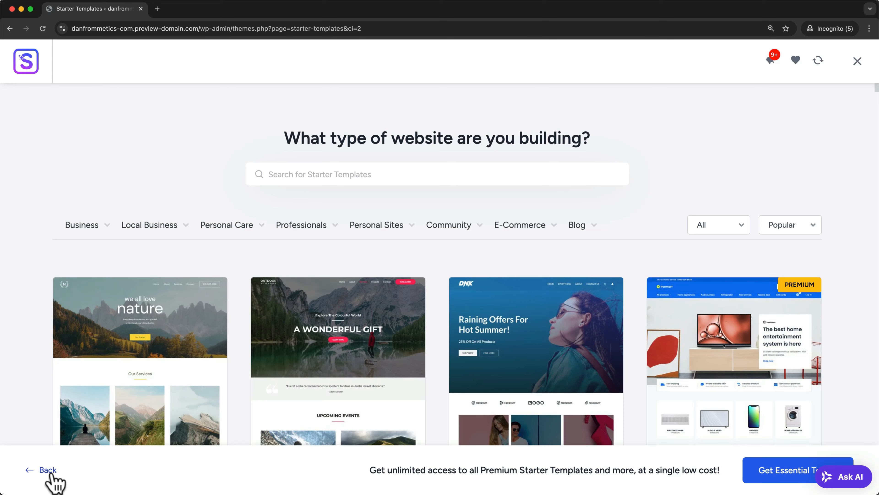
- Return to the page builder selection of Starter Templates and choose Elementor as the page builder
click(51, 472)
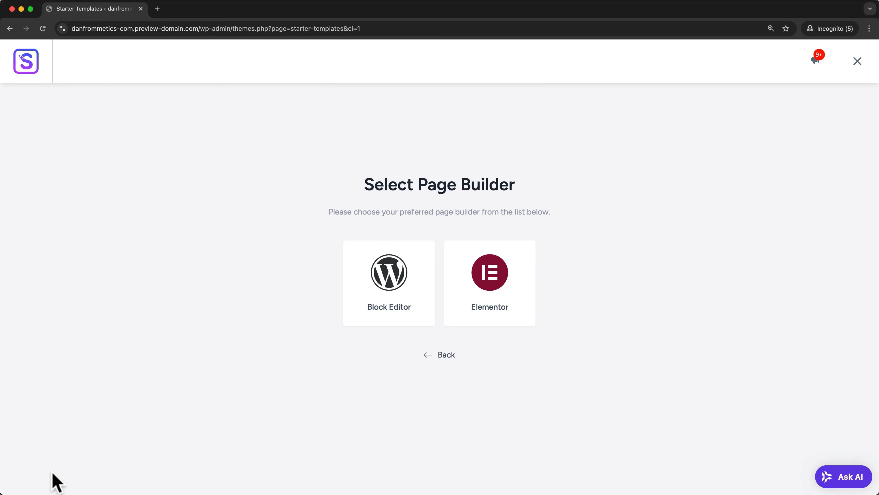
click(456, 318)
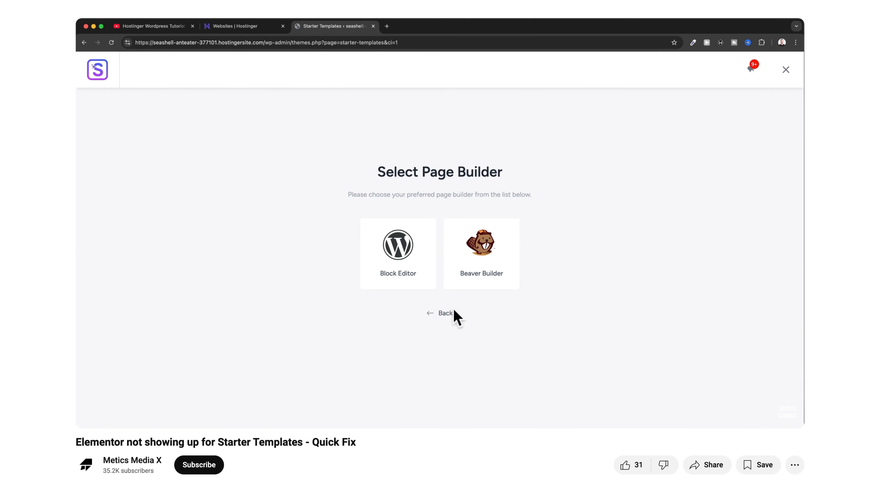
click(450, 313)
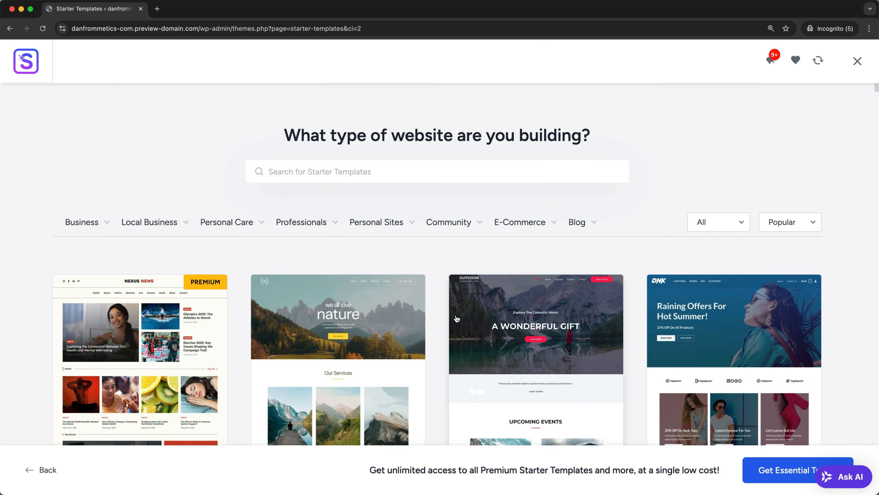
- Browse the Elementor starter templates and select the free Hope template
scroll(457, 319, down, 3)
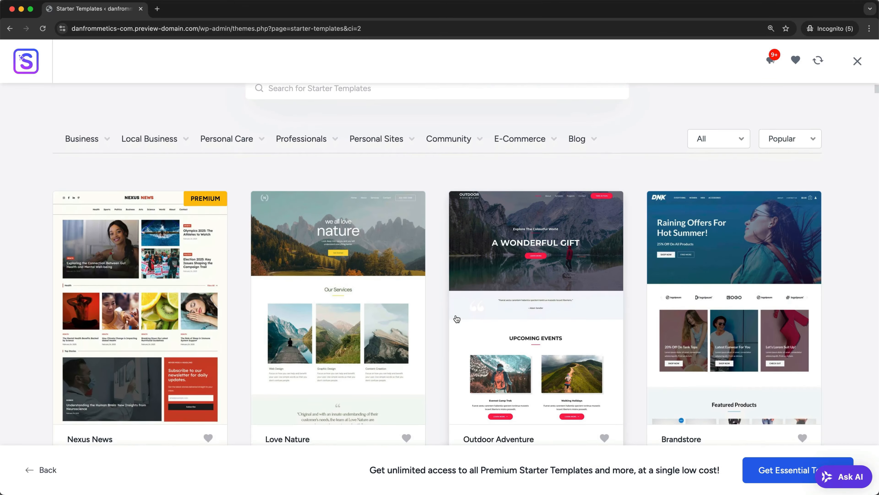
scroll(457, 319, down, 4)
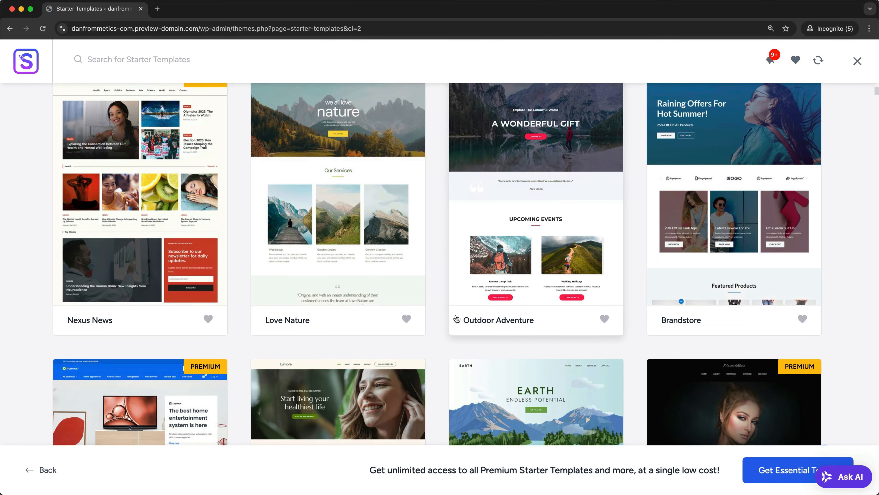
scroll(456, 319, down, 5)
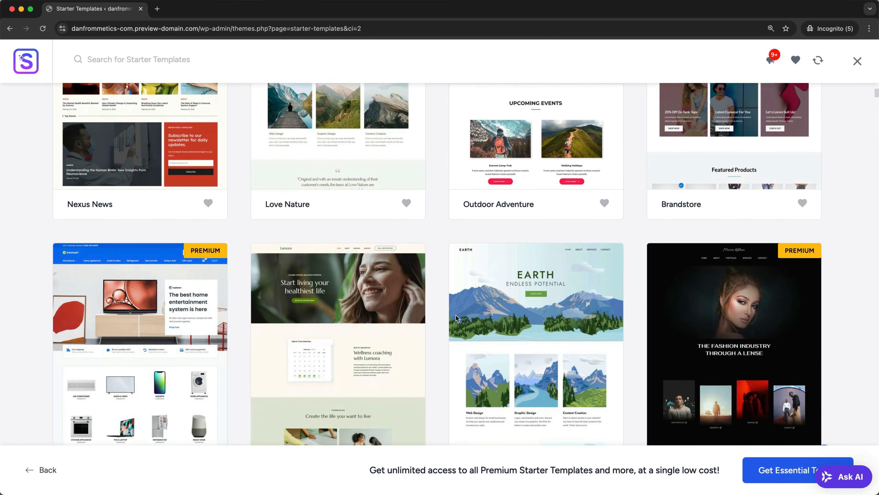
scroll(456, 318, down, 2)
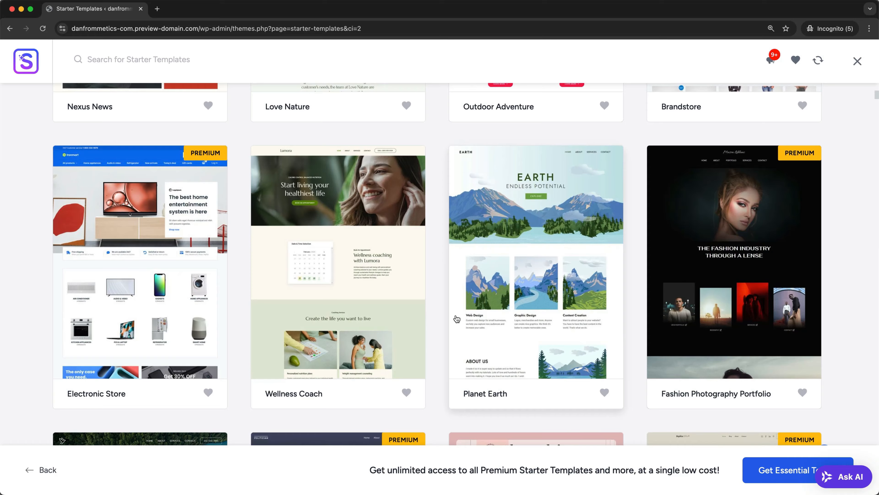
scroll(457, 319, down, 5)
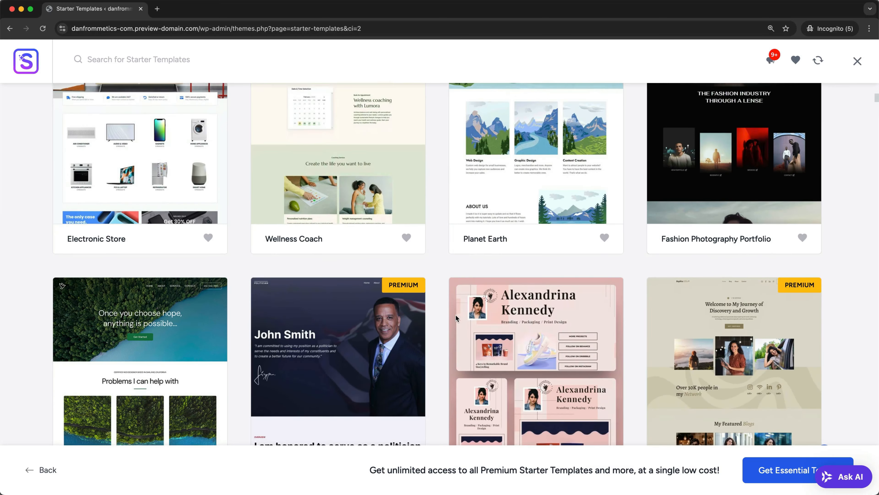
scroll(456, 318, down, 2)
scroll(456, 318, down, 4)
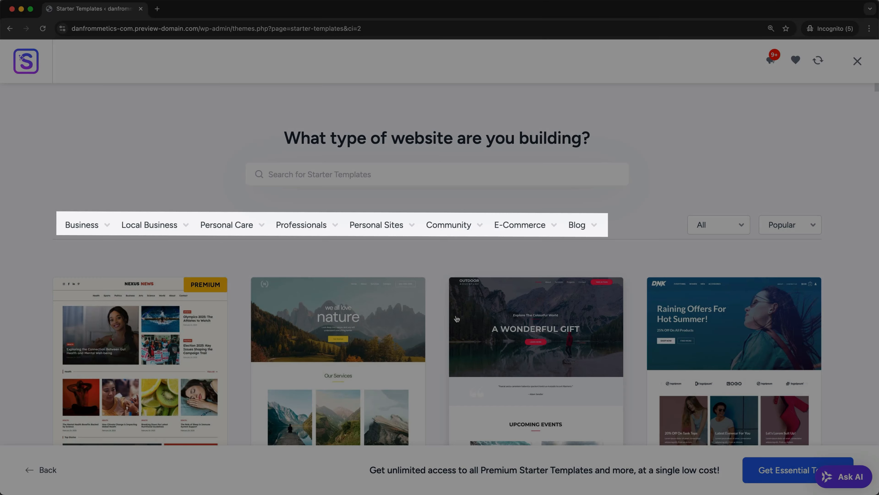
scroll(457, 319, down, 5)
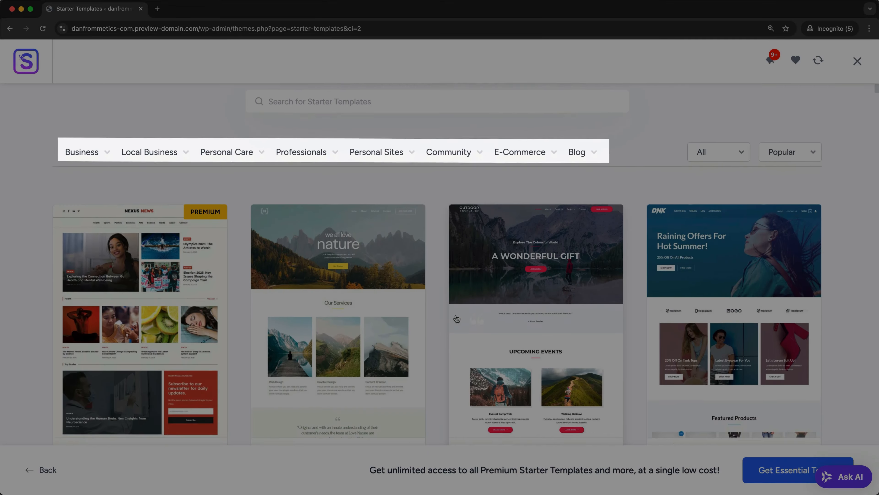
scroll(457, 319, down, 5)
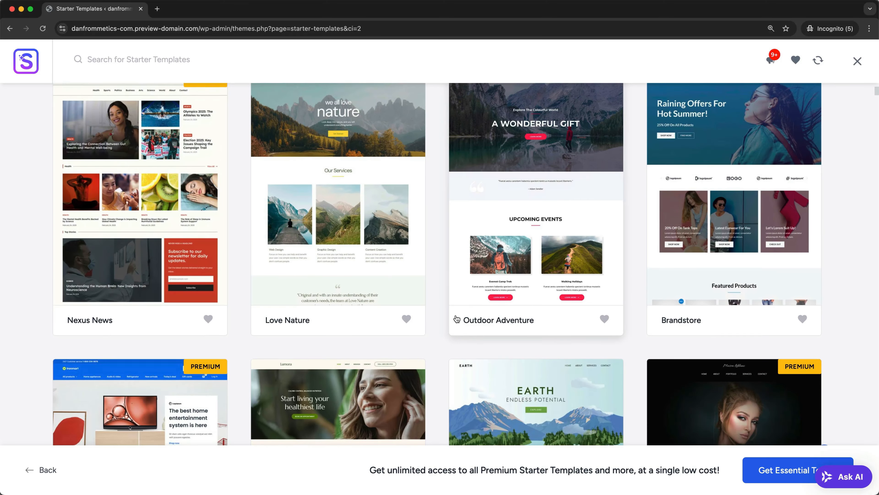
scroll(455, 317, down, 5)
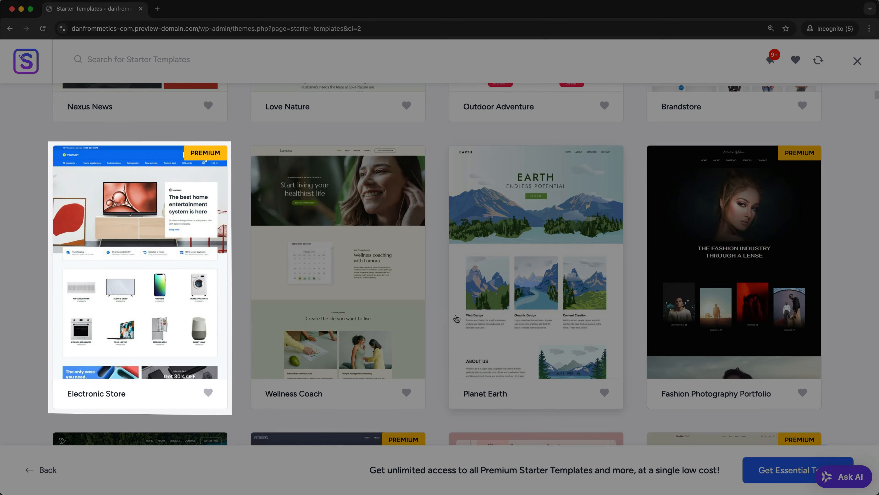
scroll(457, 318, down, 5)
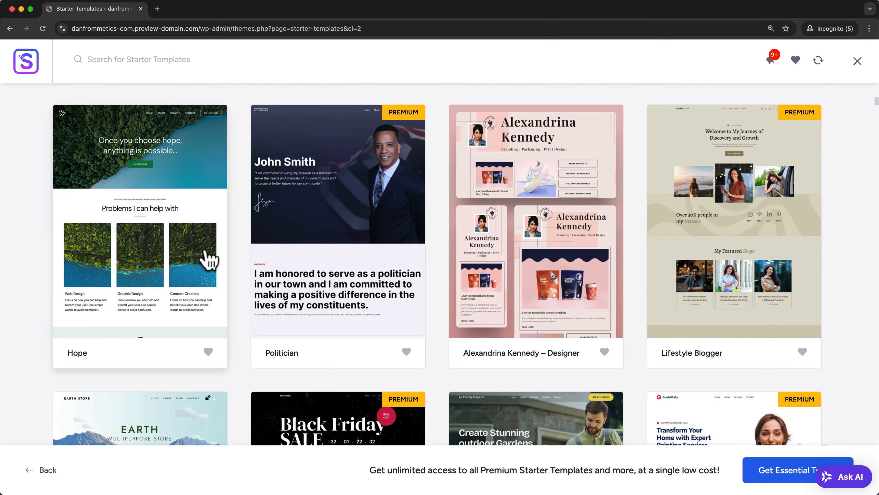
click(208, 259)
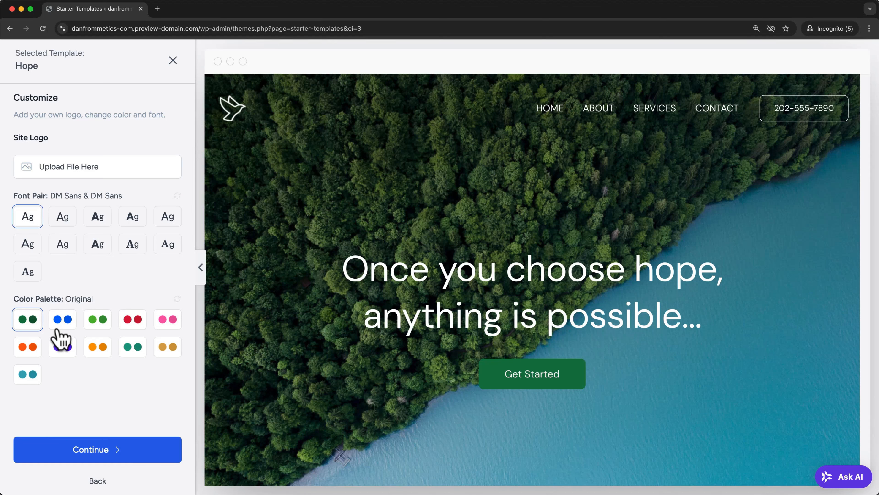
- Customize the Hope template with the Outfit & DM Sans font pair and the orange Style 5 color palette, and continue
click(94, 244)
click(34, 347)
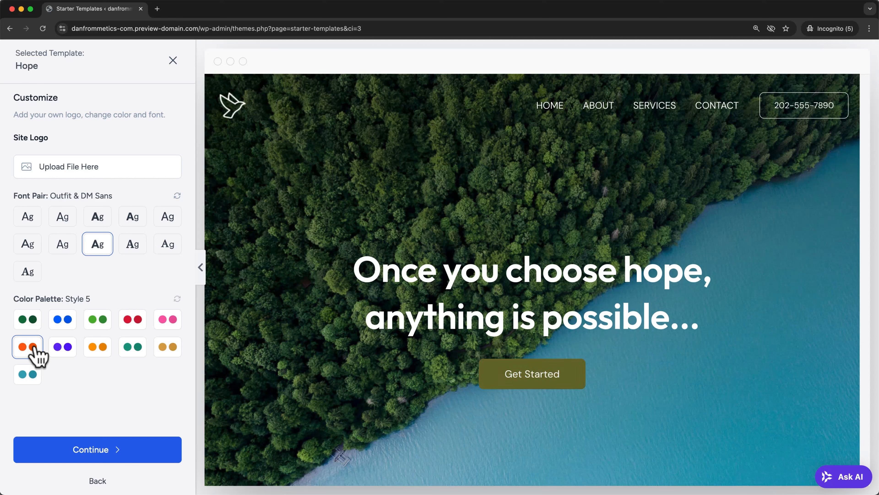
click(97, 449)
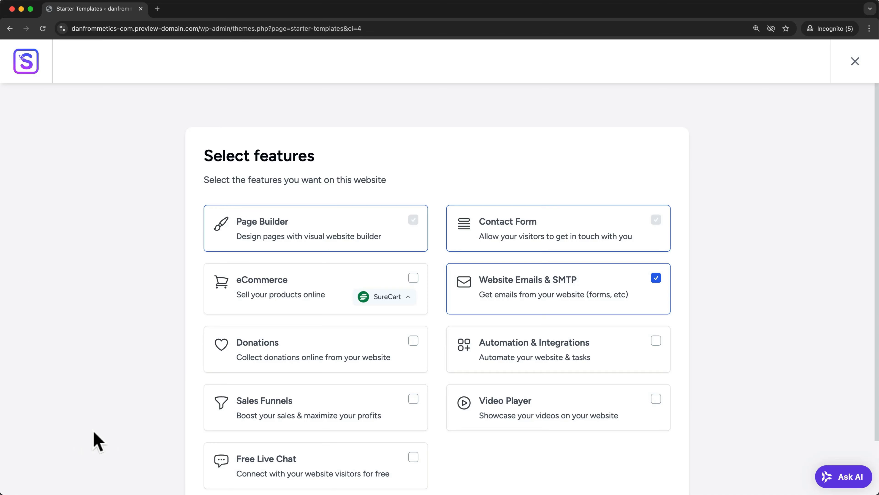
- Proceed with the preselected website features, acknowledge that site settings will be overwritten, and build the website
scroll(398, 373, down, 5)
click(623, 418)
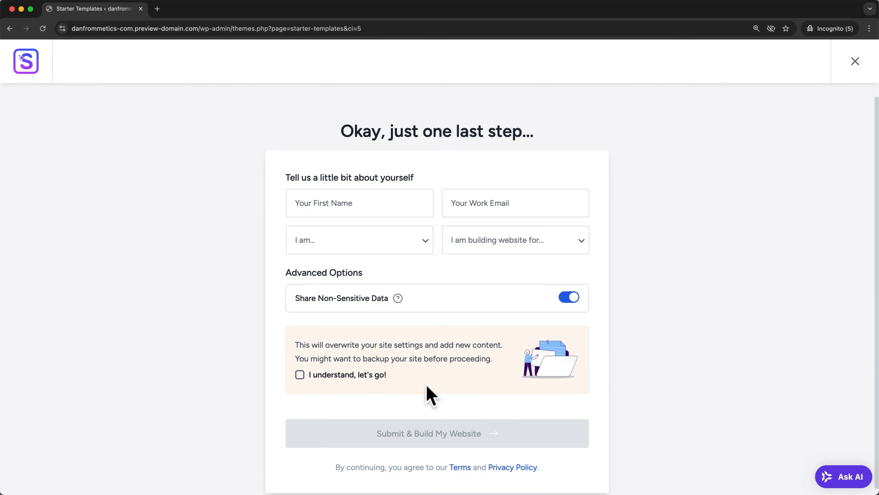
click(299, 374)
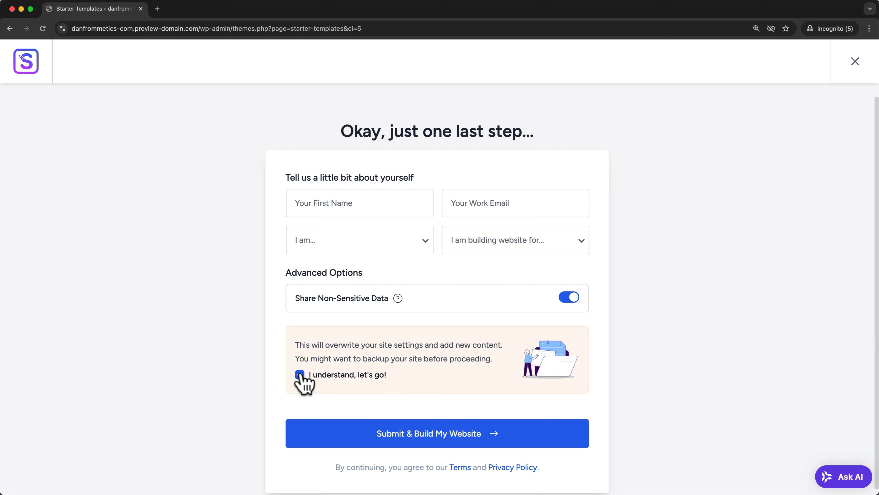
click(356, 431)
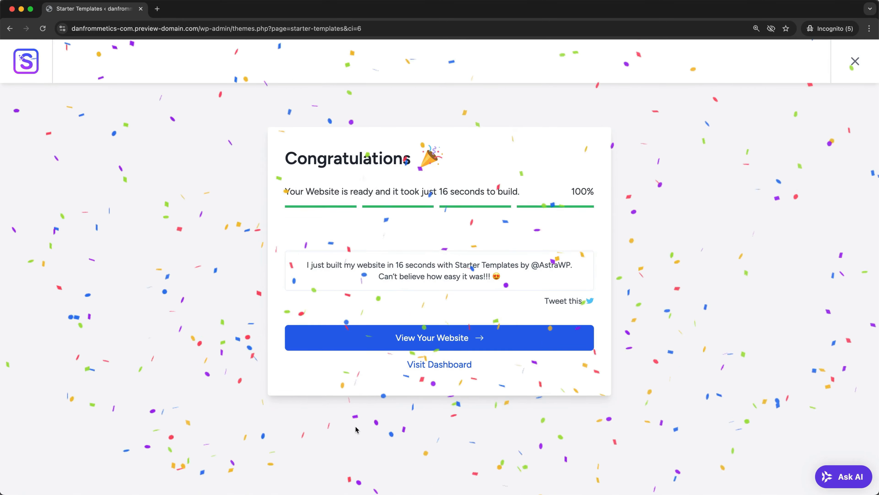
- View the built website and open its home page for editing with Elementor
click(398, 337)
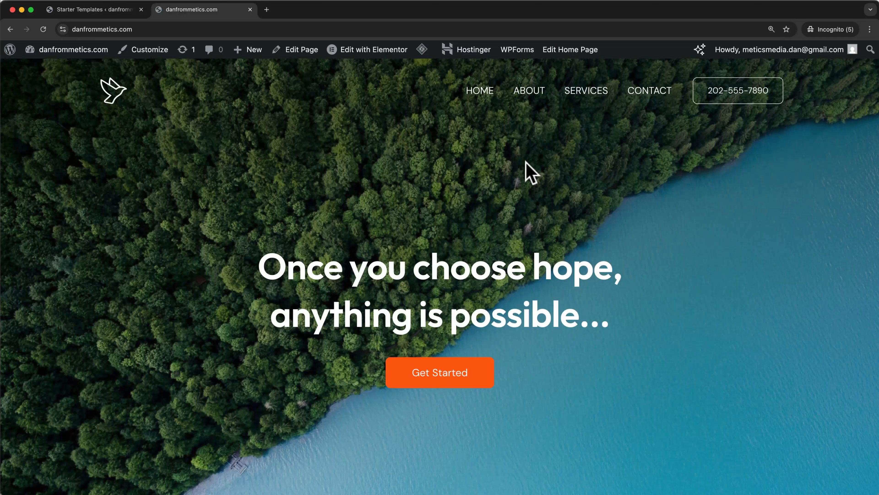
mouse_move(385, 50)
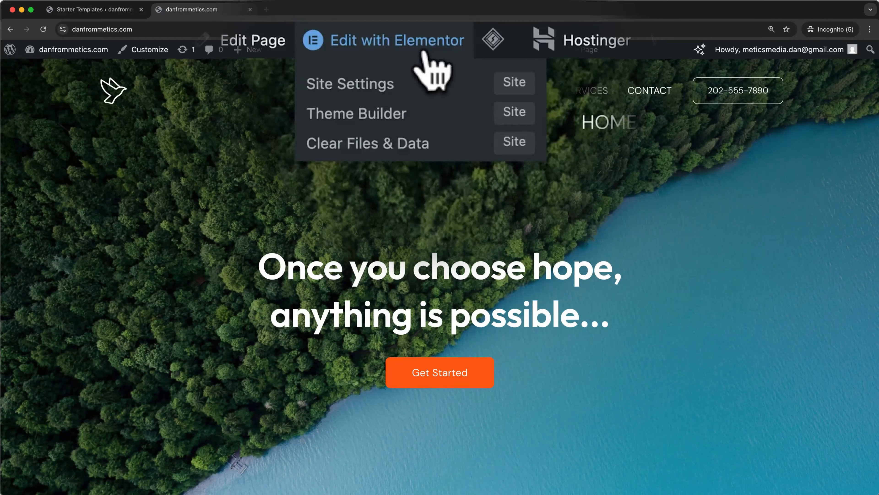
click(388, 52)
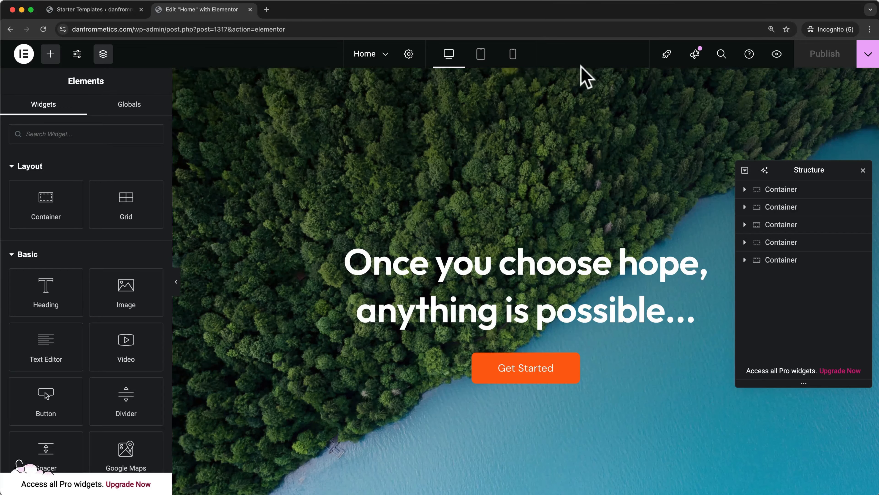
- Delete the client review container from the home page and dismiss the empty section placeholder added above it
scroll(616, 209, down, 10)
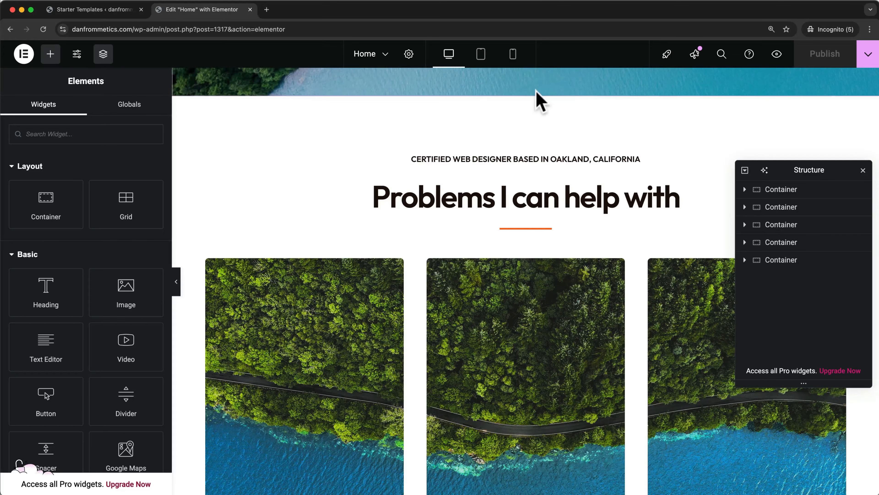
scroll(549, 173, down, 9)
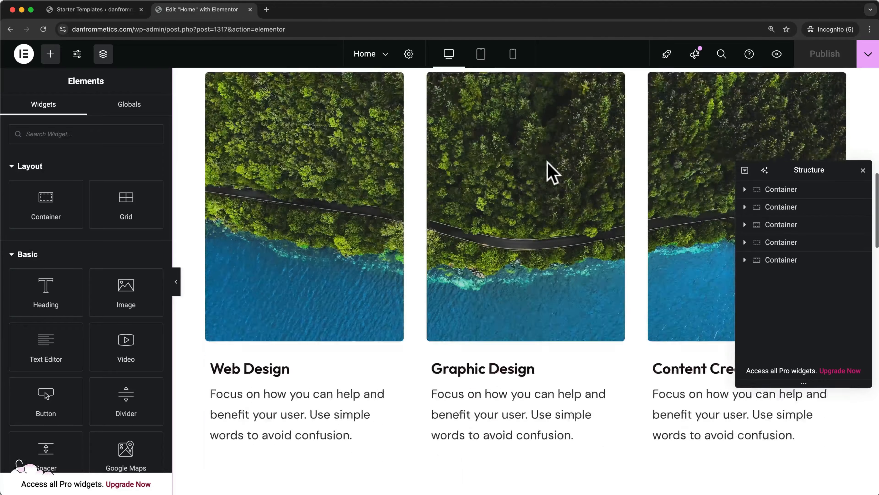
scroll(552, 172, down, 5)
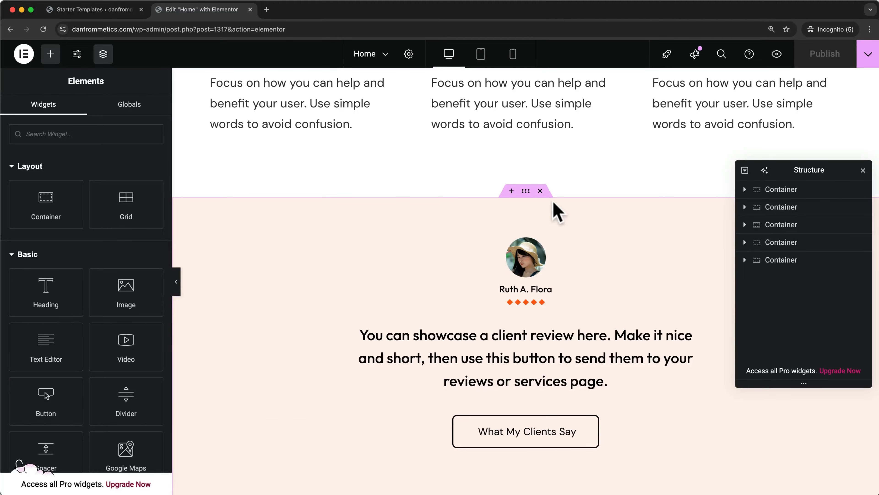
click(511, 191)
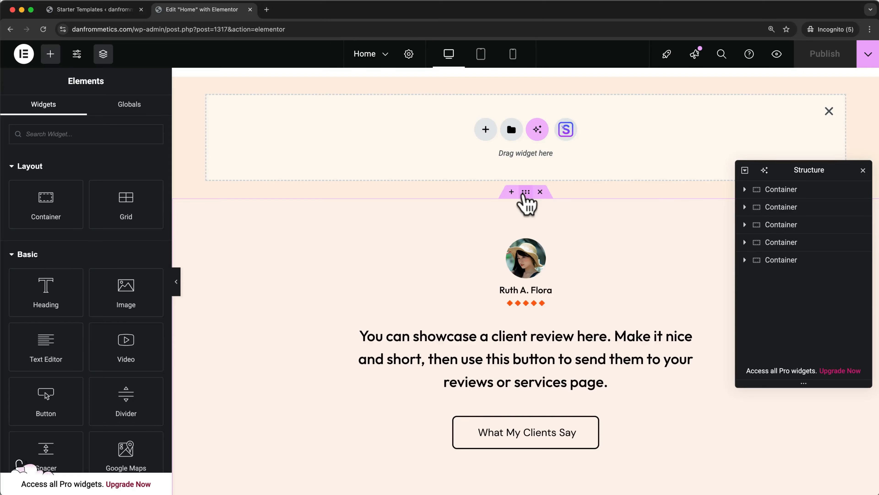
drag(524, 194, 518, 80)
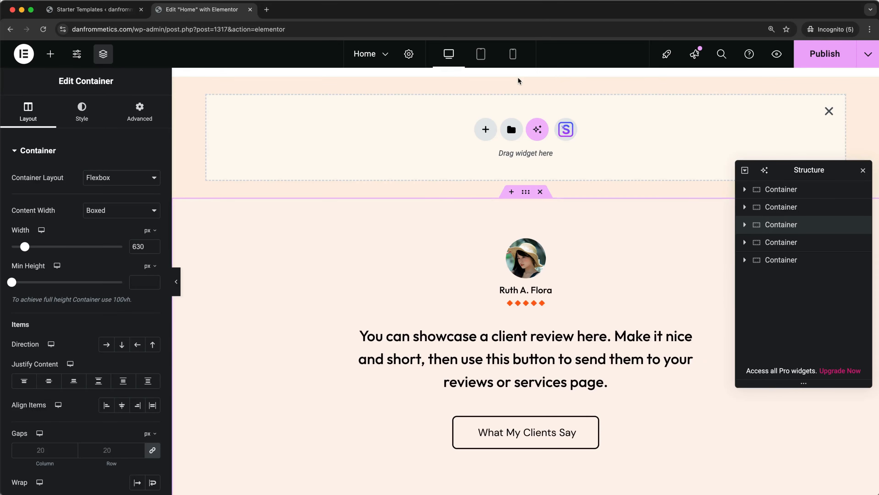
click(541, 192)
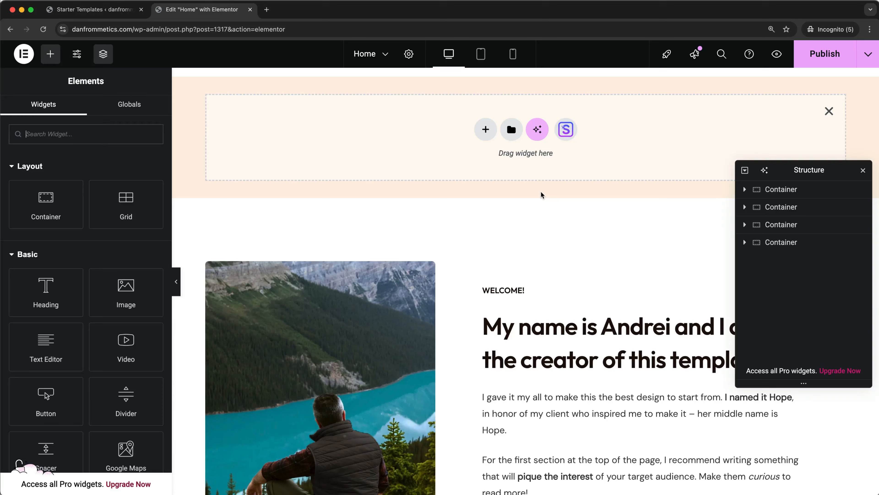
click(829, 111)
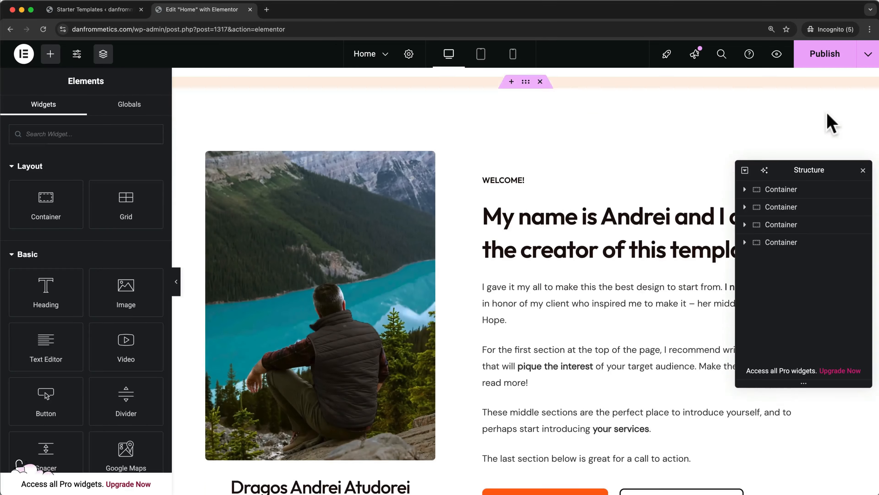
- Replace the hero heading's text with "Travel With Me"
scroll(612, 160, up, 10)
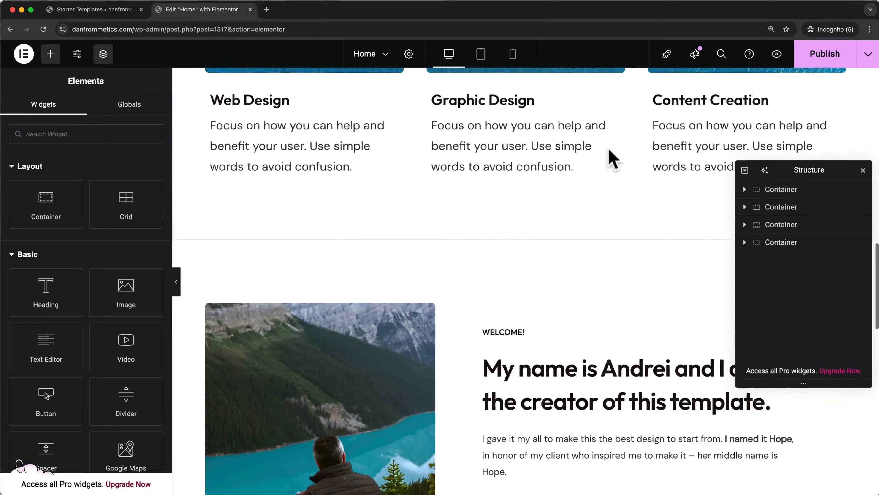
scroll(613, 159, up, 10)
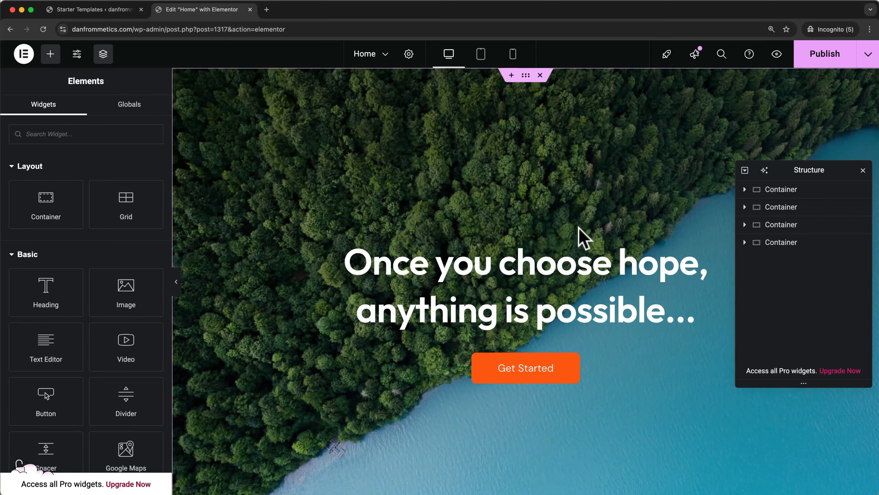
click(578, 257)
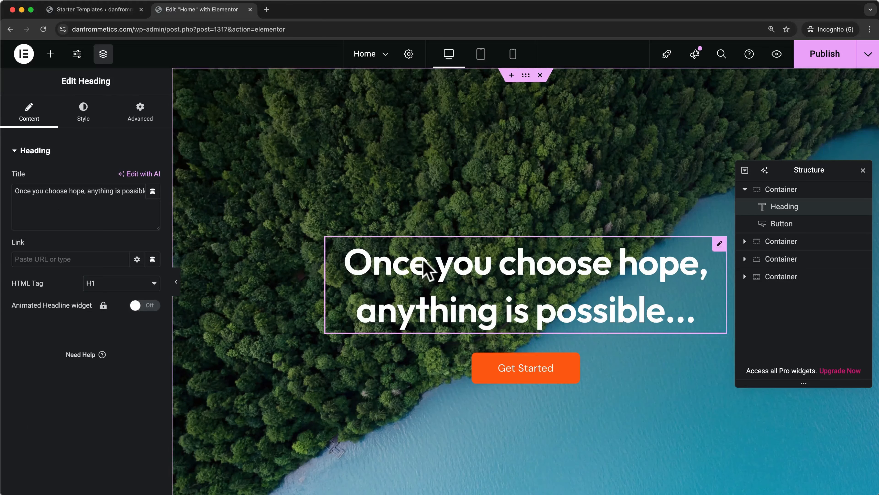
triple_click(428, 273)
text(T)
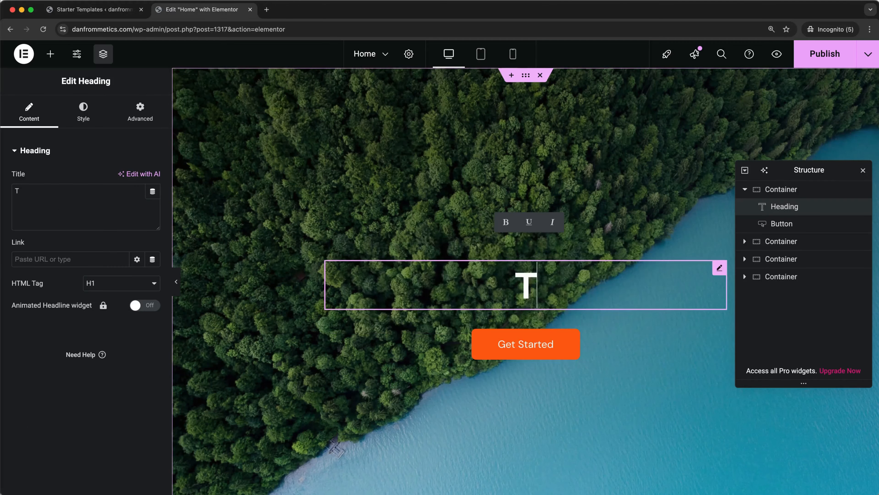
text(ravel Wit)
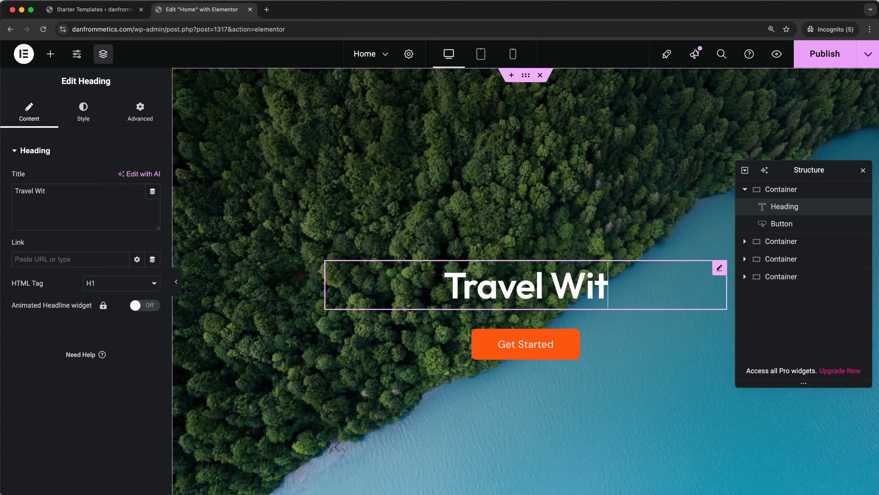
text(h Me)
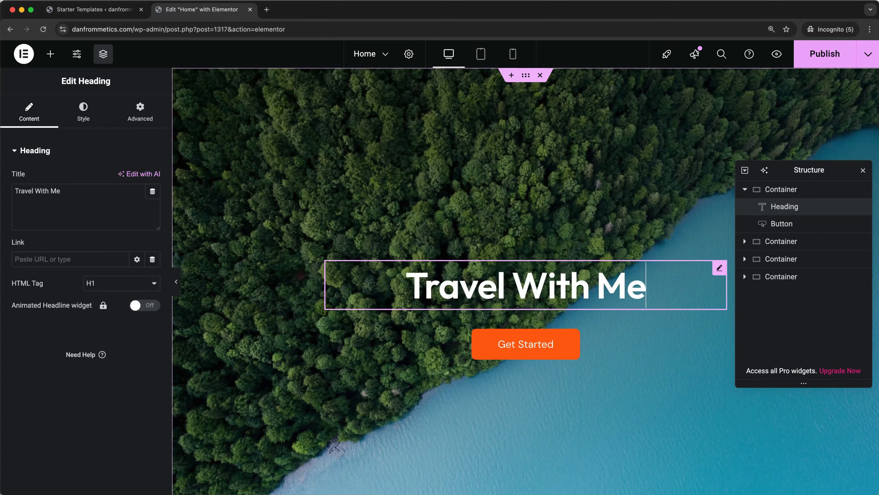
- Set the hero heading's typography to a size of 75 px and a weight of 400 (Normal)
click(83, 114)
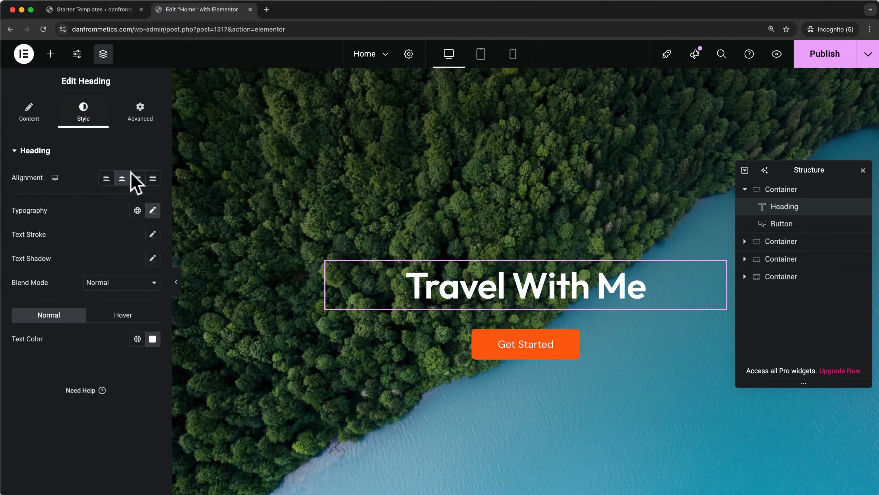
click(153, 211)
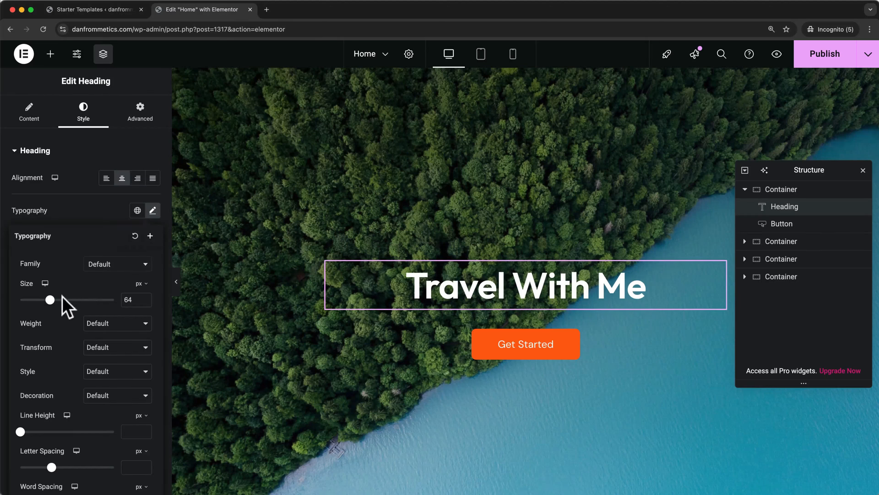
drag(50, 300, 55, 300)
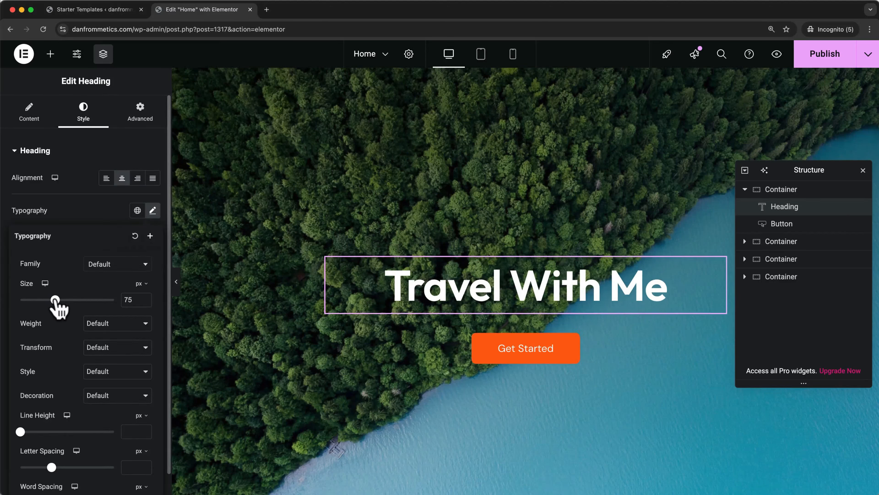
click(136, 332)
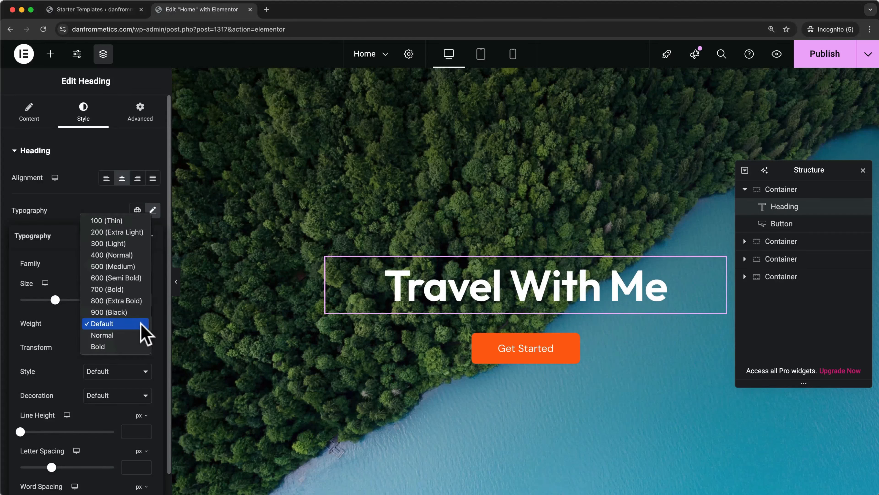
click(127, 255)
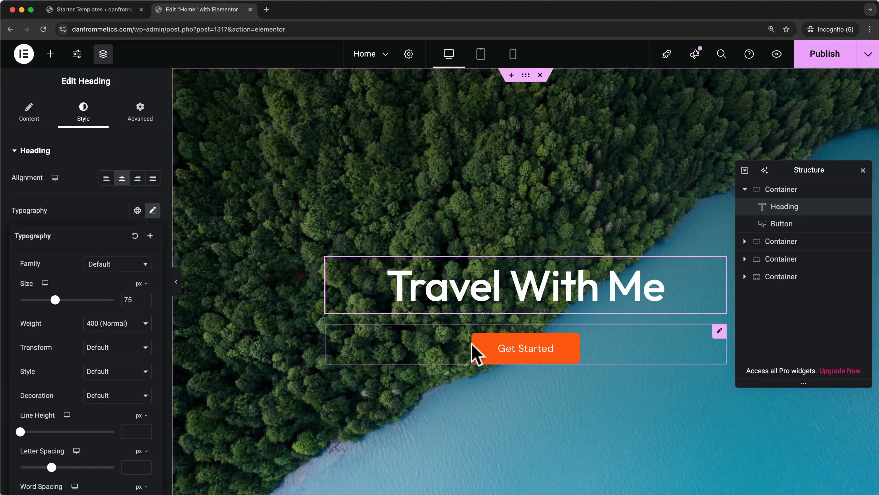
- Change the hero button's text to "View Destinations" and set its typography weight to Bold
click(477, 353)
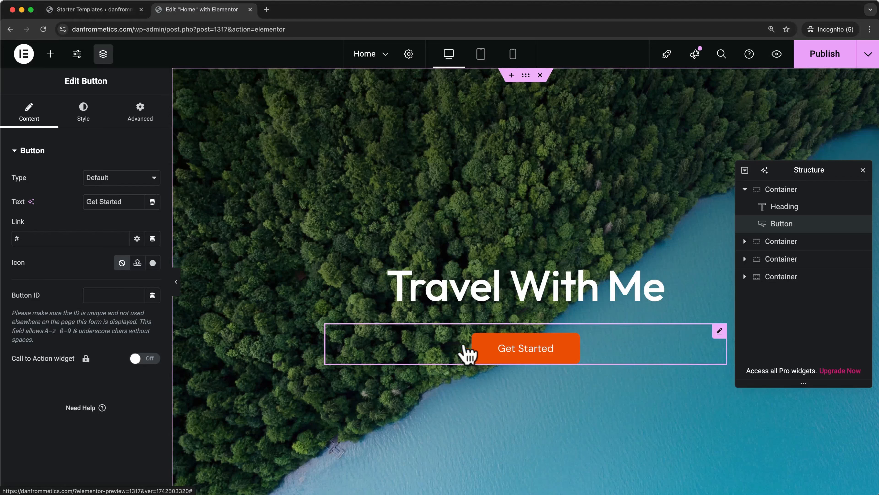
triple_click(130, 204)
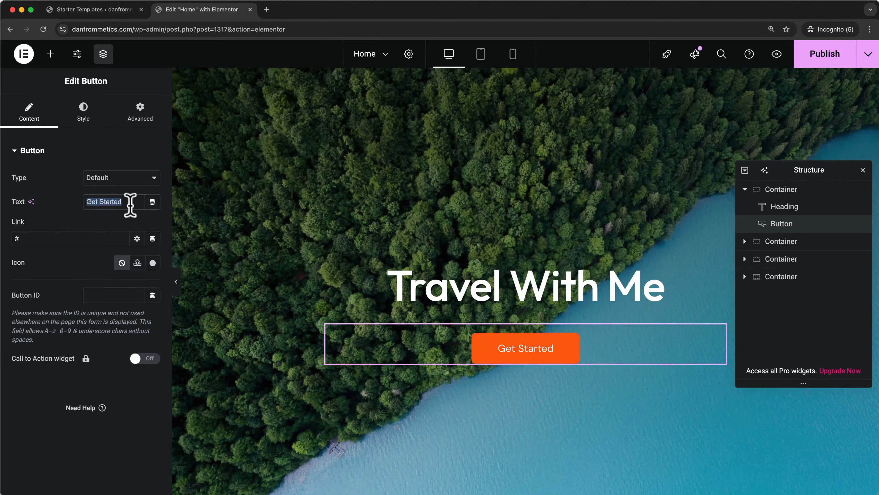
text(View Destinations)
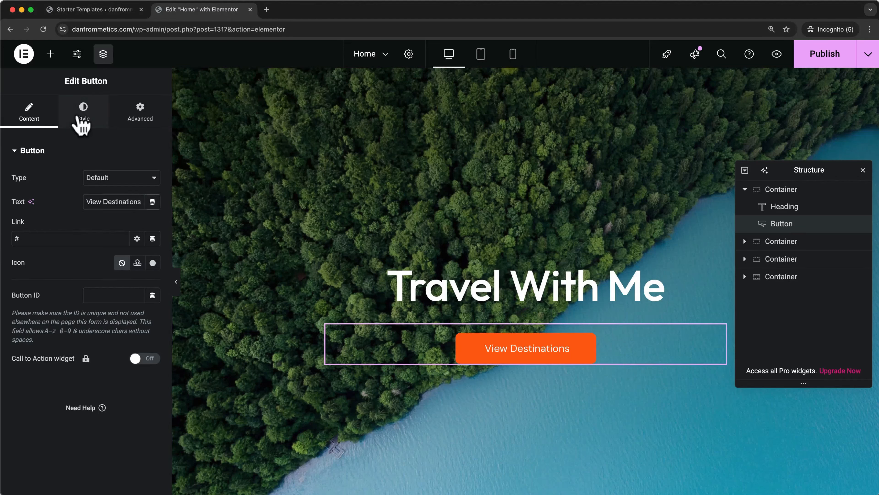
click(82, 112)
click(153, 202)
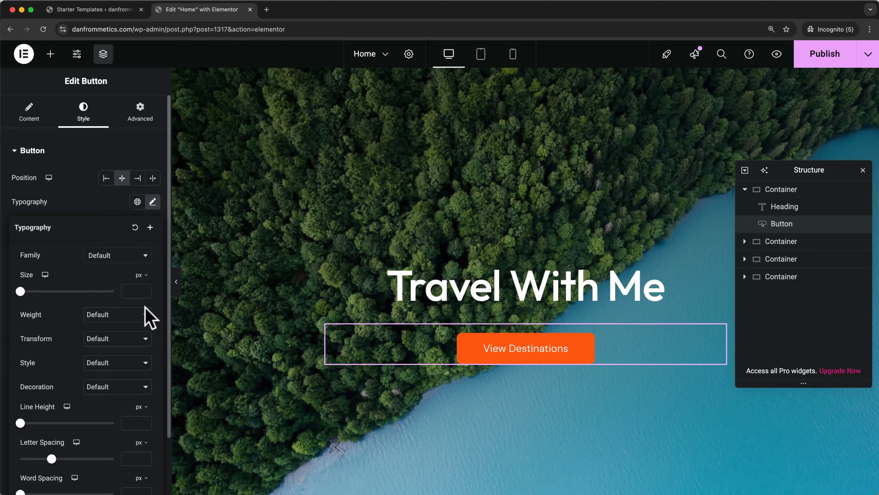
click(147, 314)
click(104, 337)
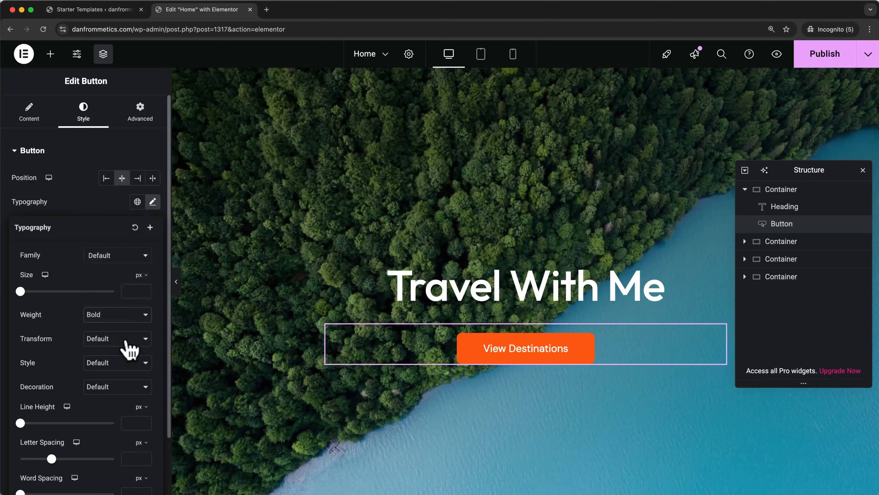
- Replace the image above the Web Design text with the uploaded file UT.png
scroll(393, 338, down, 10)
scroll(392, 341, down, 4)
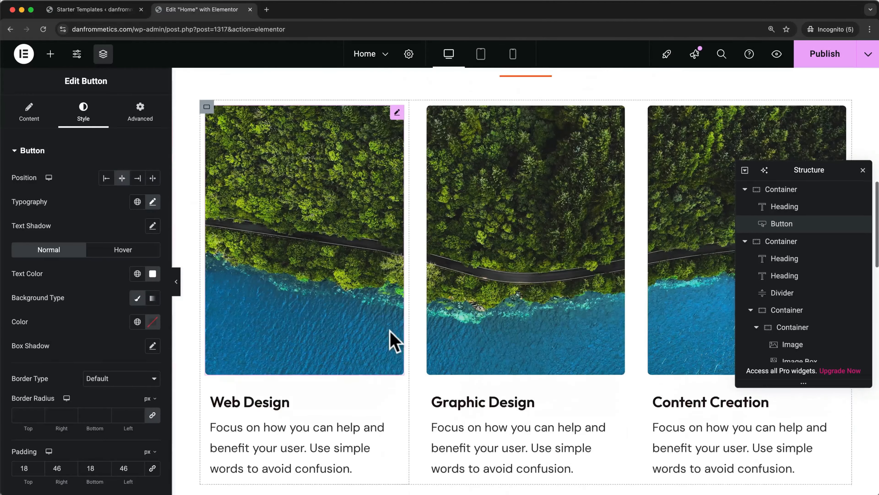
click(358, 327)
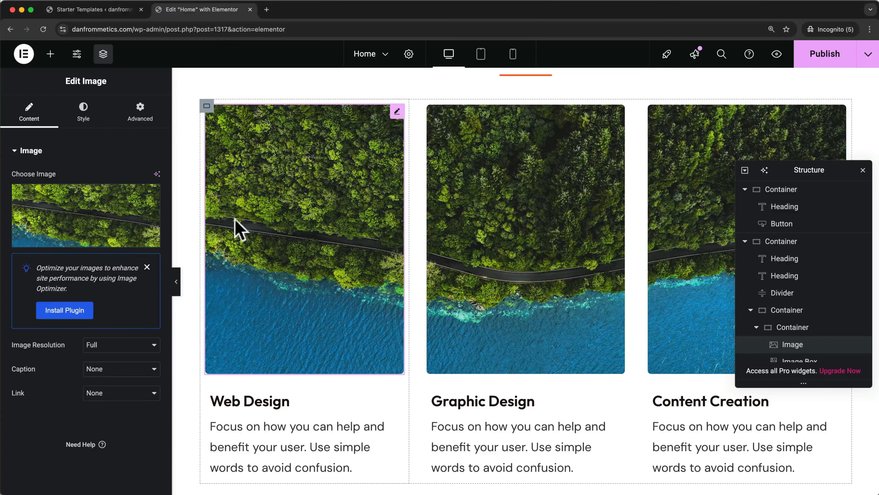
click(141, 218)
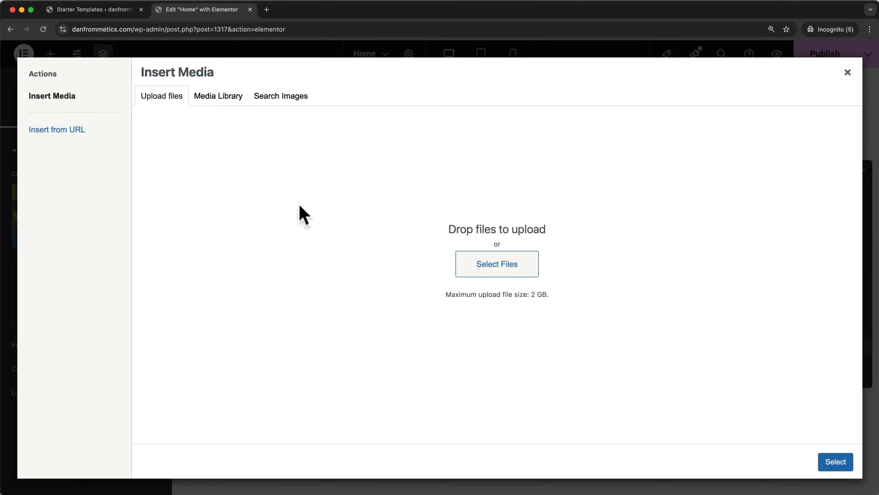
click(475, 264)
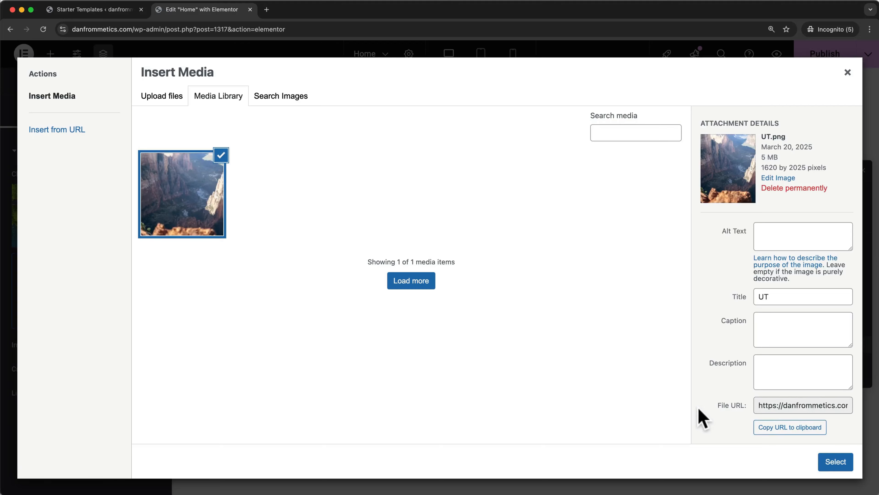
click(834, 462)
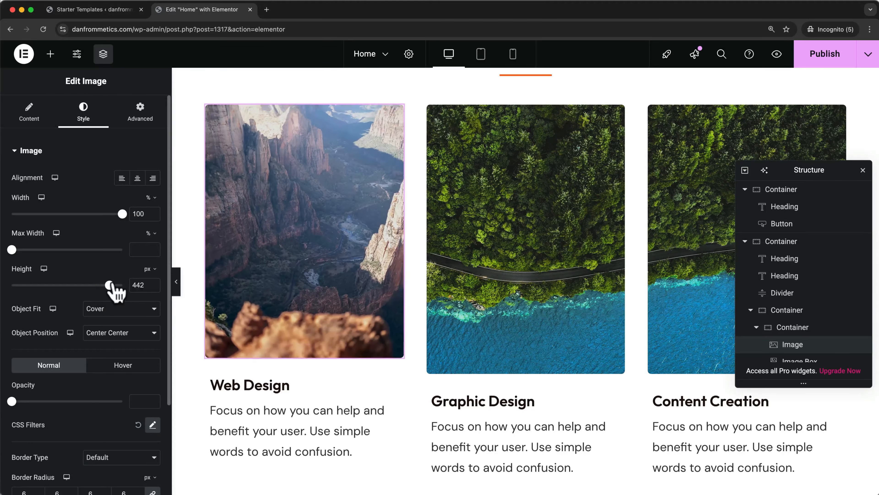
- Set the Web Design image's height to 500 px and its object position to Center Left
drag(116, 285, 137, 277)
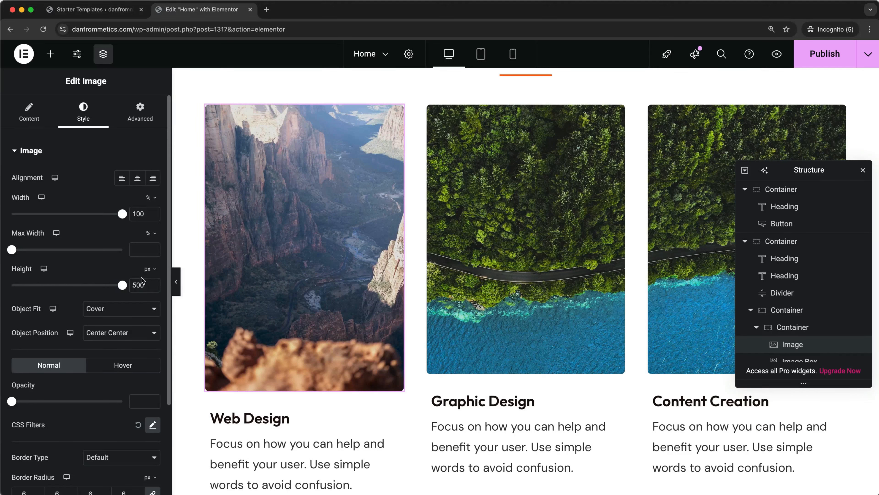
click(151, 331)
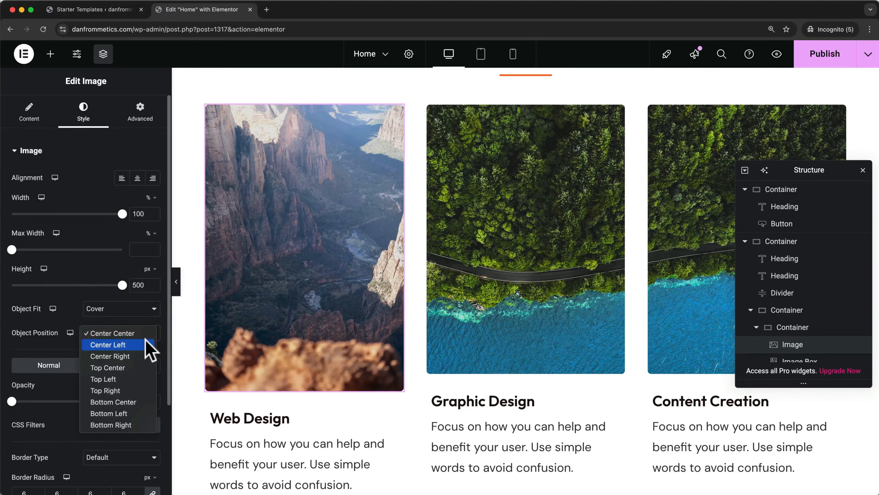
click(147, 344)
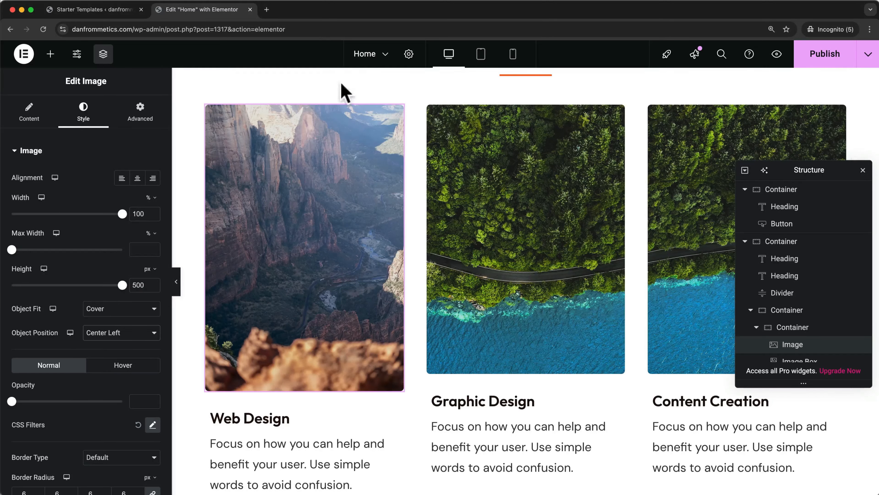
- Switch to editing the Services page, saving the home page changes before leaving
click(384, 55)
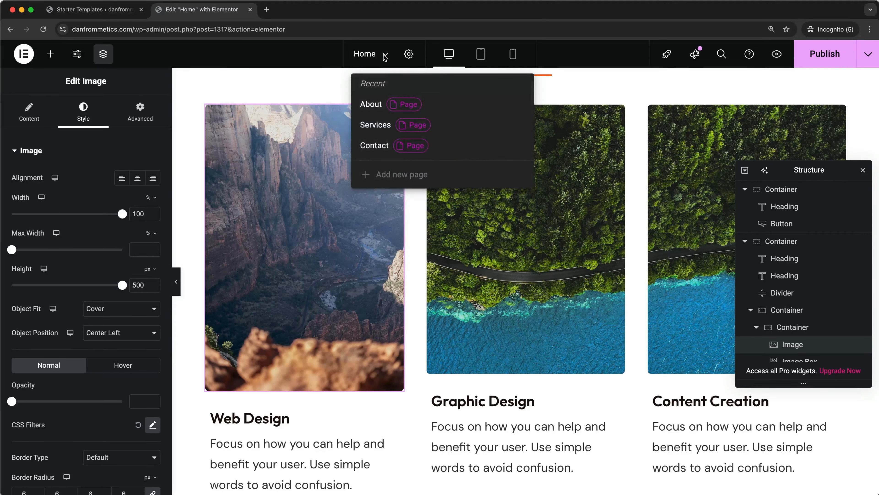
click(376, 126)
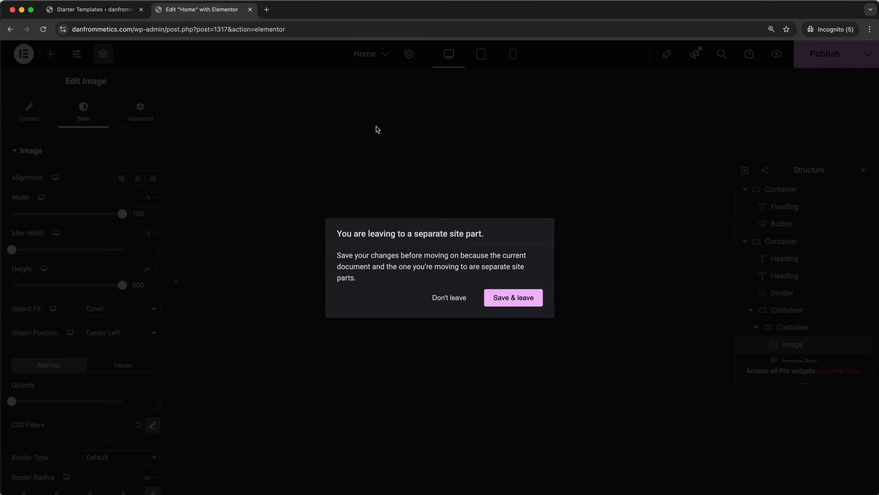
click(496, 298)
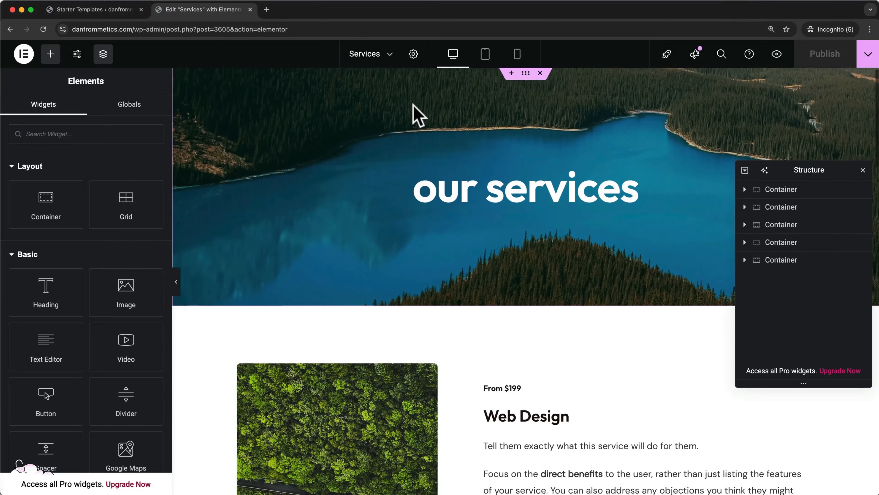
scroll(416, 114, down, 2)
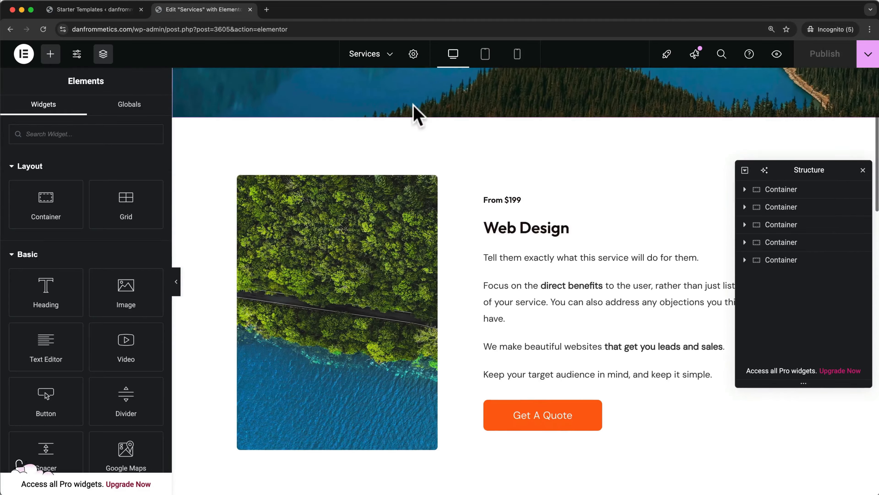
- Replace the Web Design image on the Services page with the sandy beach photo
click(348, 271)
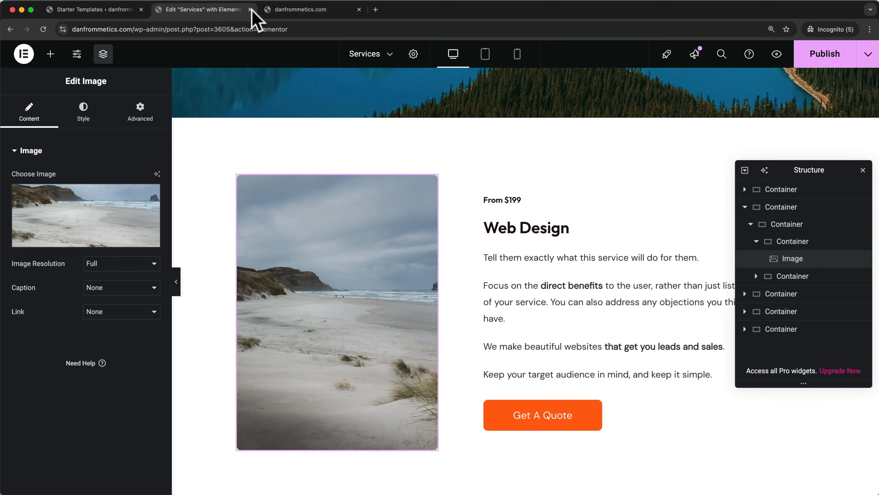
- Create a new page titled "Team" from the live site and publish it
click(293, 11)
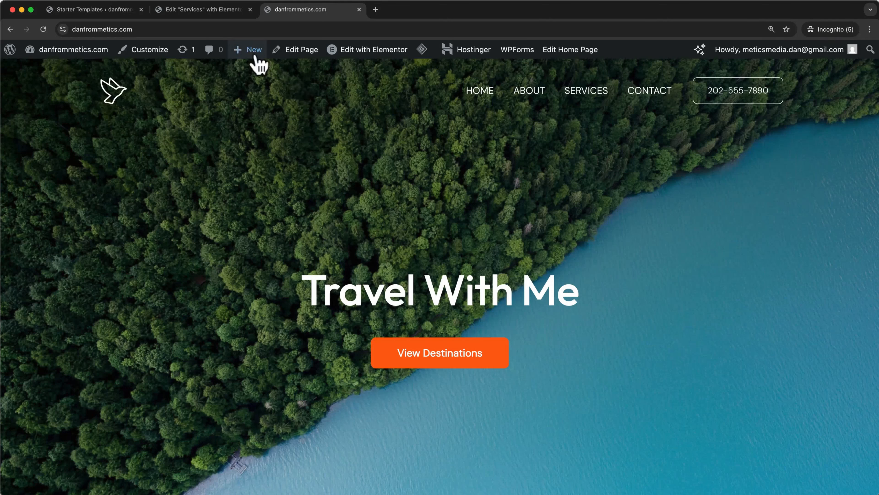
mouse_move(252, 52)
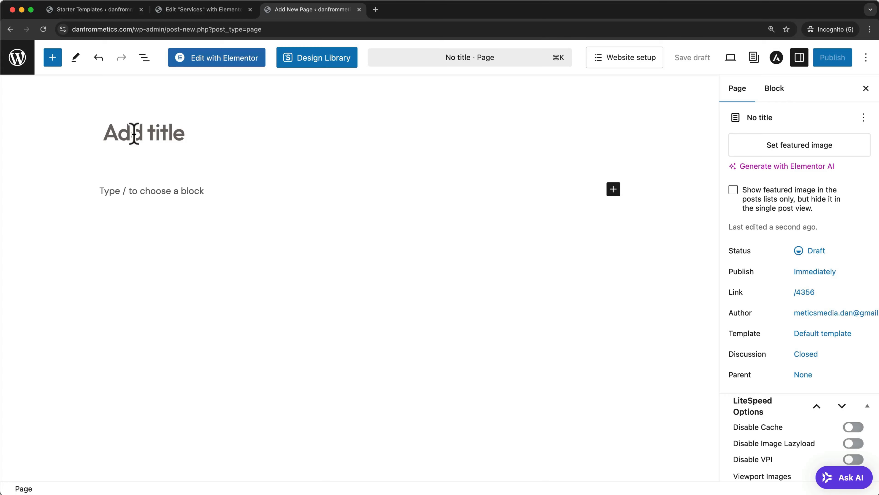
text(Team)
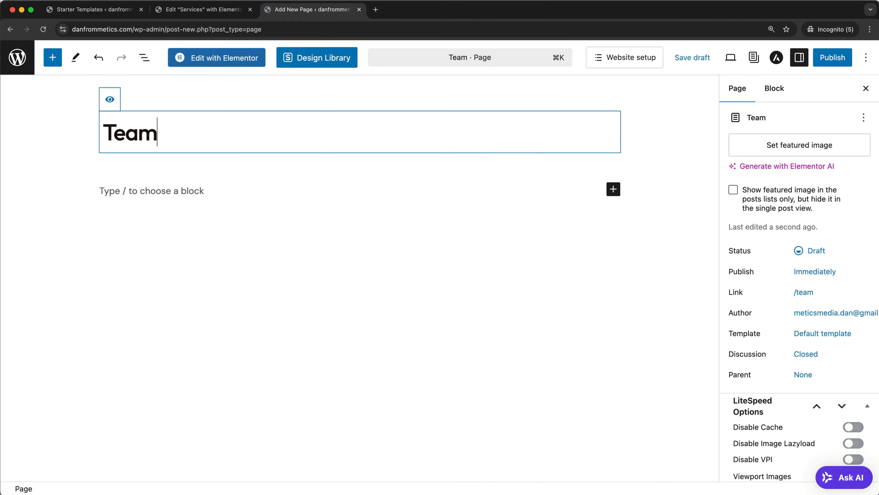
click(833, 61)
click(836, 62)
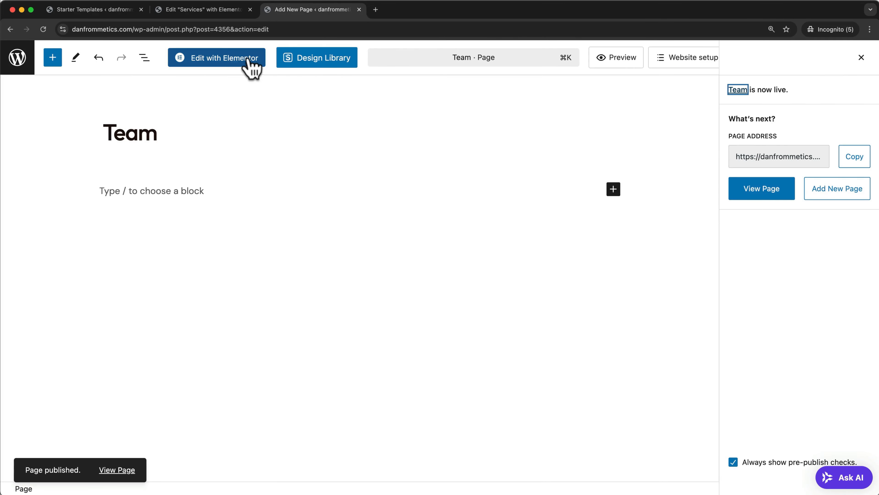
- Open the Team page in Elementor and add a container holding a Heading widget with a Text Editor widget below it
click(235, 65)
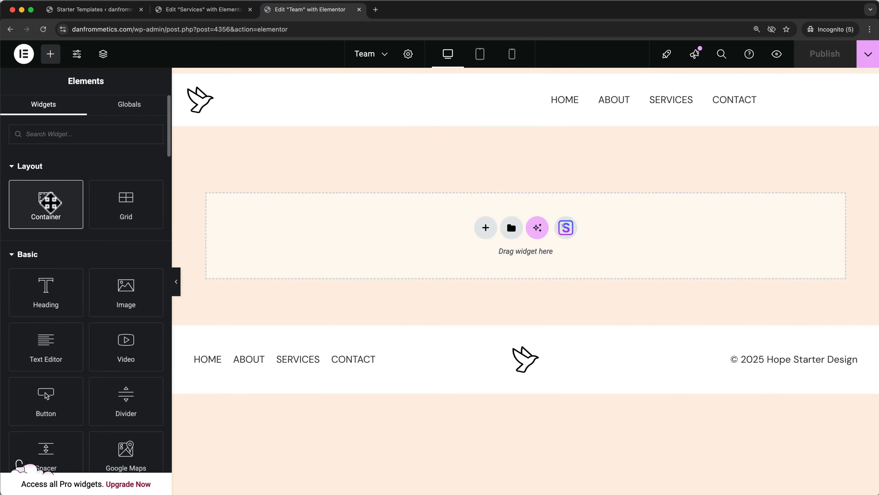
drag(47, 198, 346, 239)
click(50, 54)
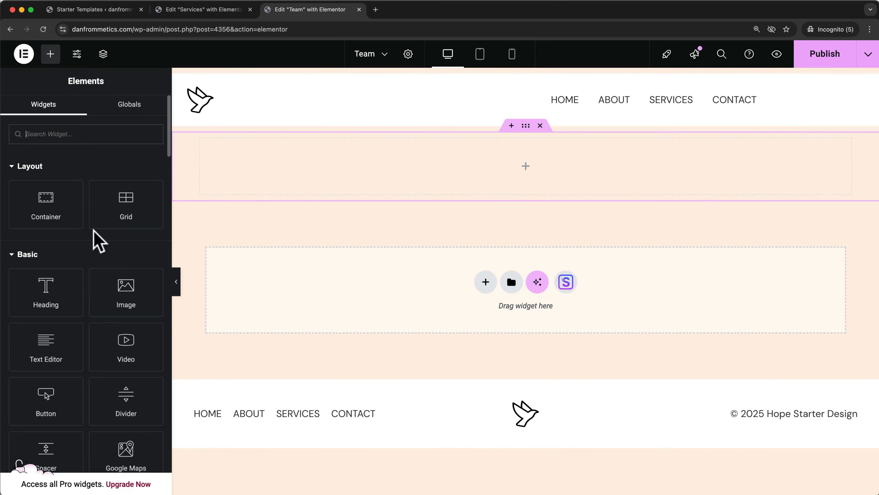
drag(43, 293, 273, 156)
click(51, 54)
drag(43, 346, 440, 207)
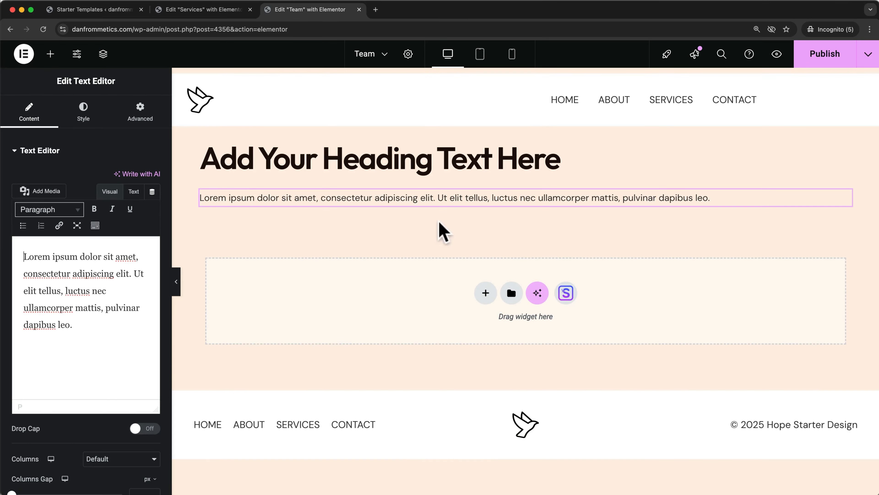
- Search the template library for "about" and import the "Planet Earth - About" page template below the text
click(566, 293)
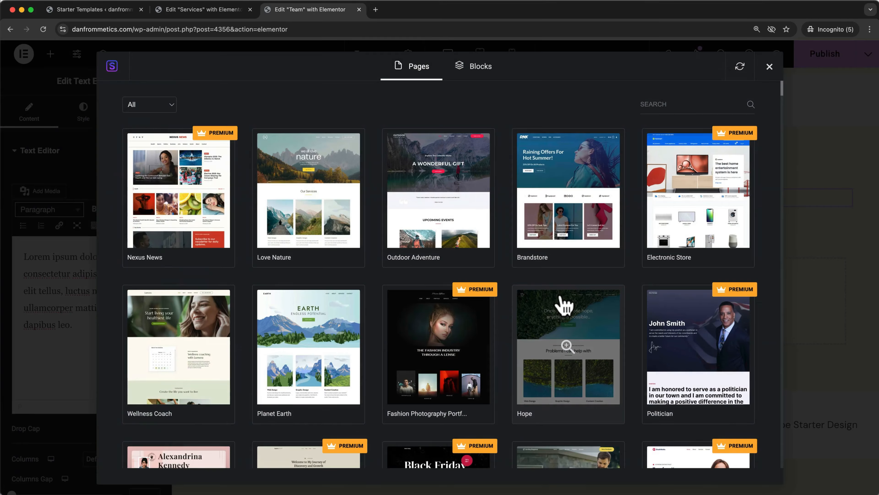
click(669, 101)
text(about)
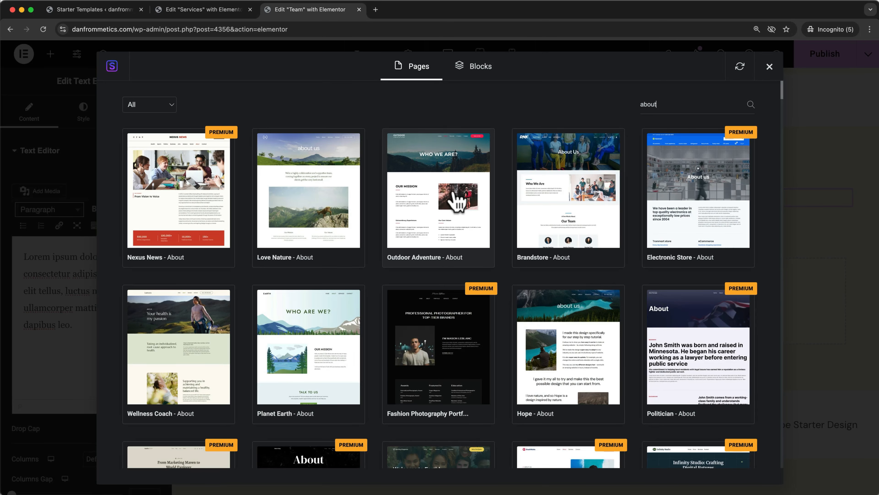
click(348, 325)
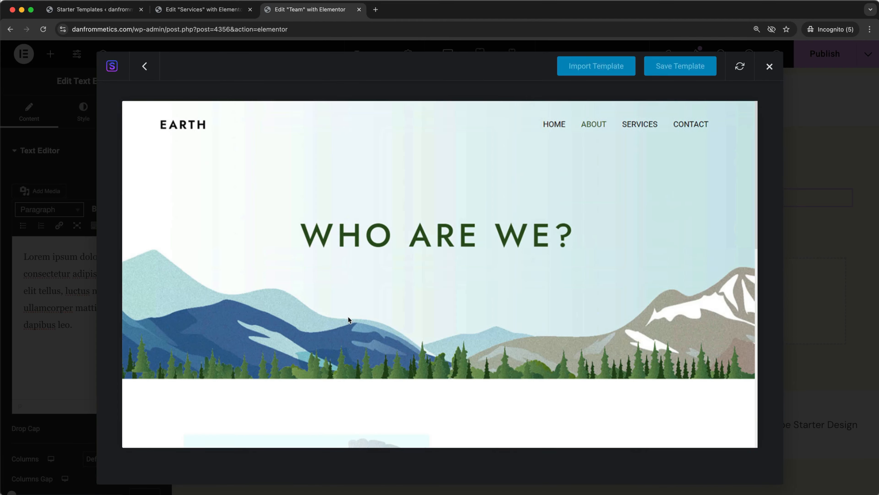
click(592, 67)
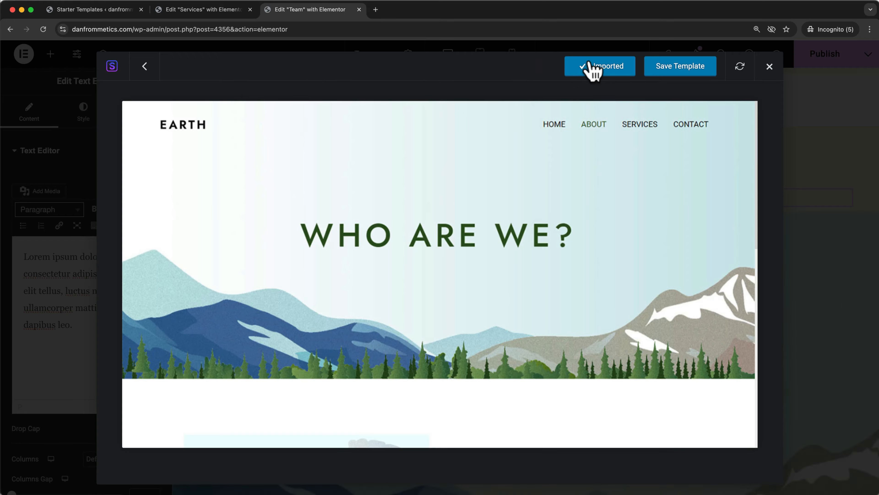
- Look through the imported content, publish the Team page, and preview it in a new browser tab
scroll(579, 249, down, 5)
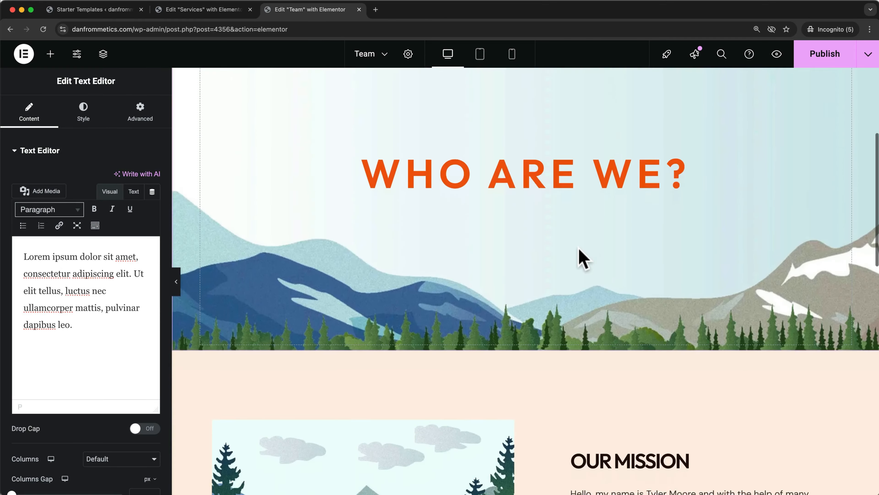
scroll(584, 258, down, 7)
scroll(579, 255, up, 12)
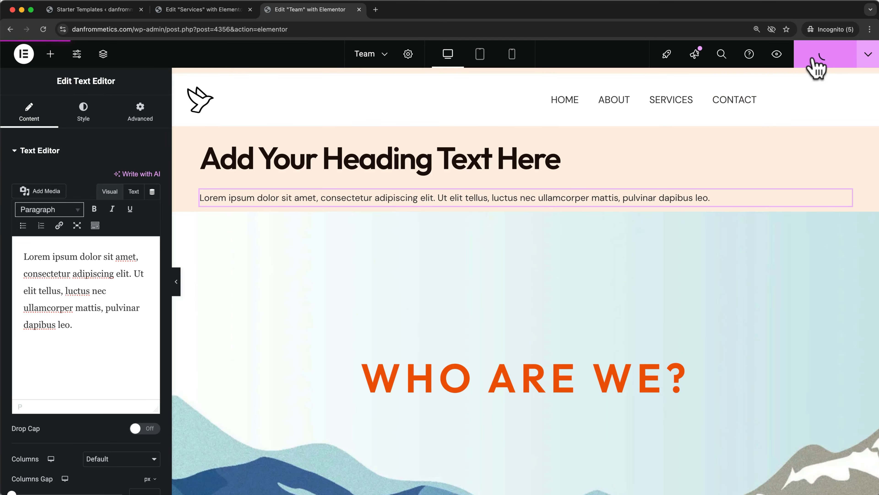
click(777, 55)
scroll(736, 232, down, 10)
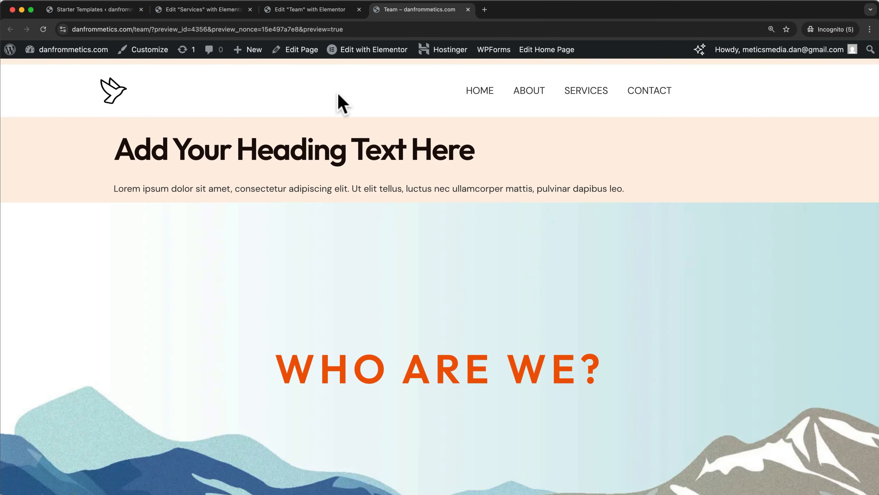
- Add the Team page to the Main Menu in the site customizer, publish the change, and return to the site
click(147, 52)
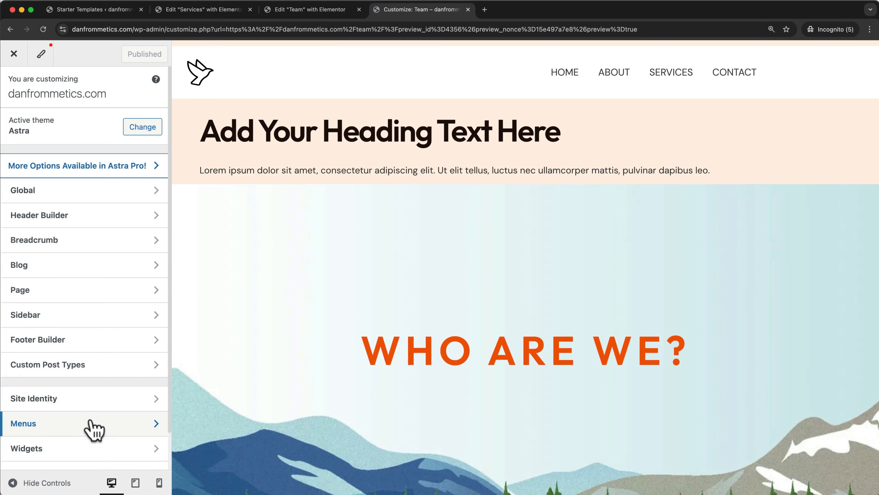
click(93, 428)
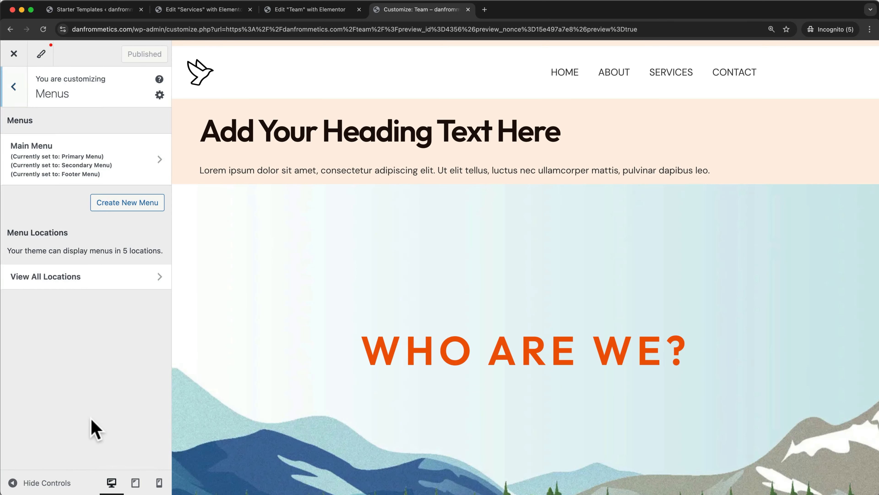
click(124, 162)
click(118, 288)
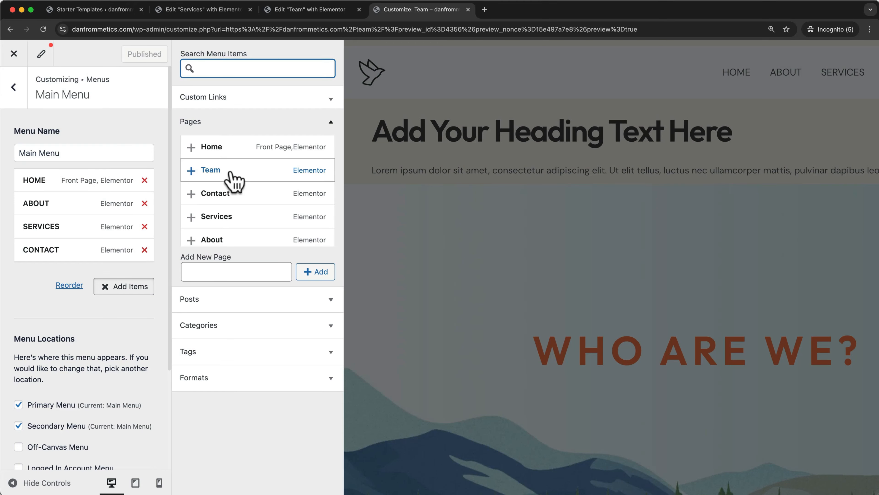
click(235, 182)
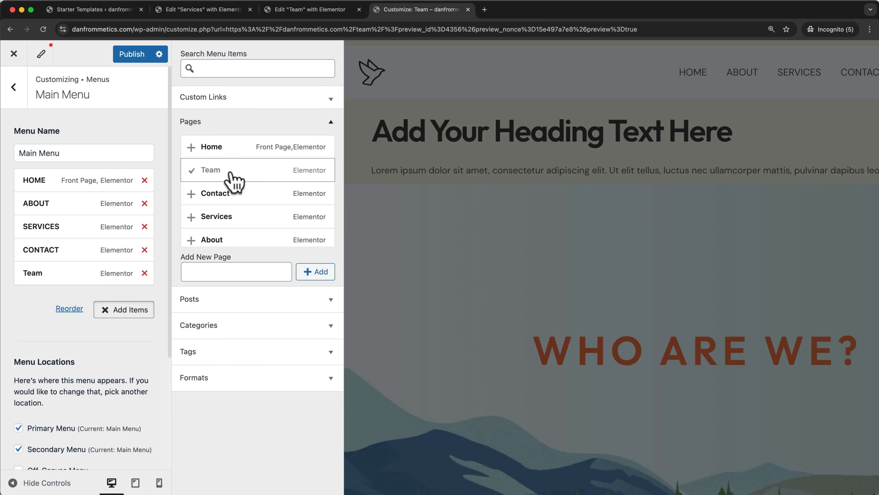
click(136, 58)
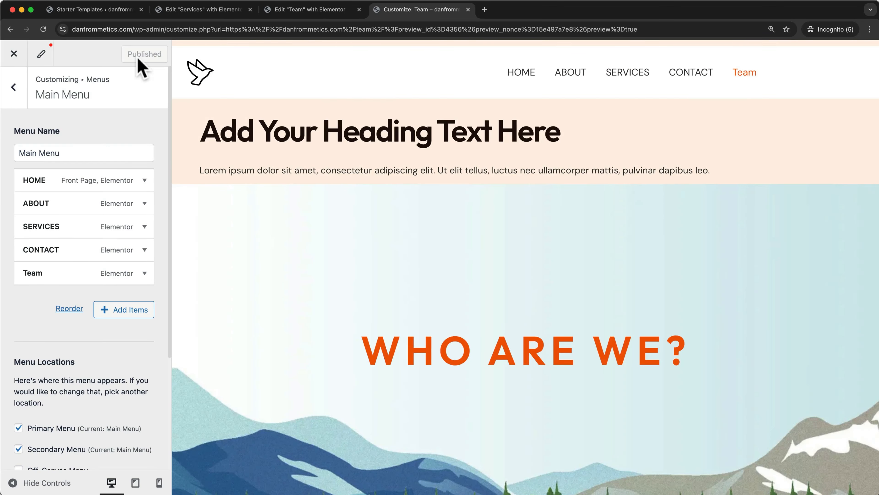
click(14, 55)
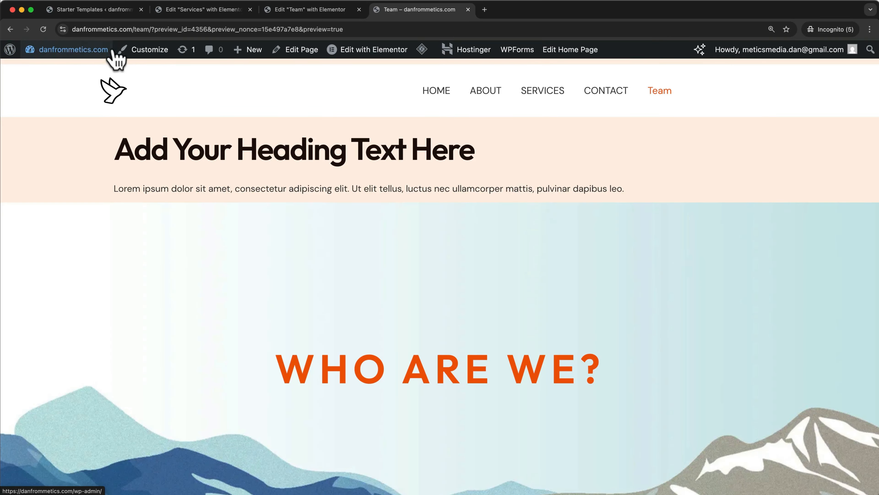
- Change the transparent header's logo to the green bird image favicon.png in the site customizer and publish it
click(137, 52)
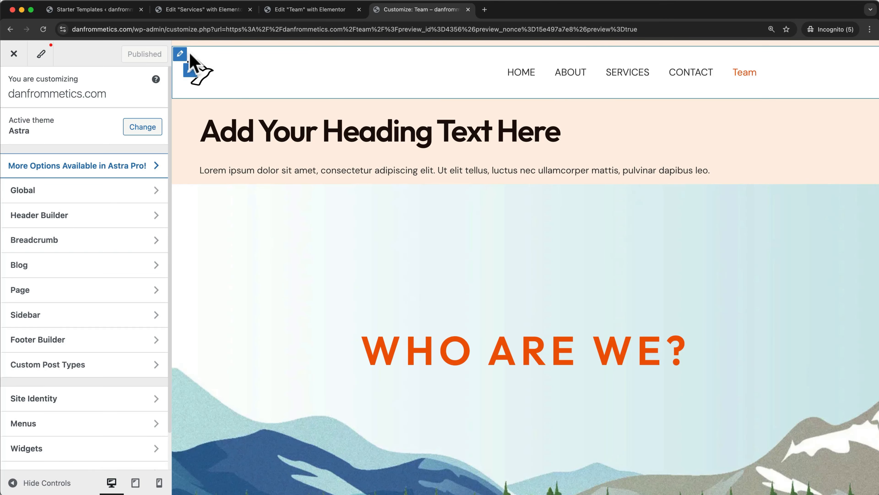
click(183, 56)
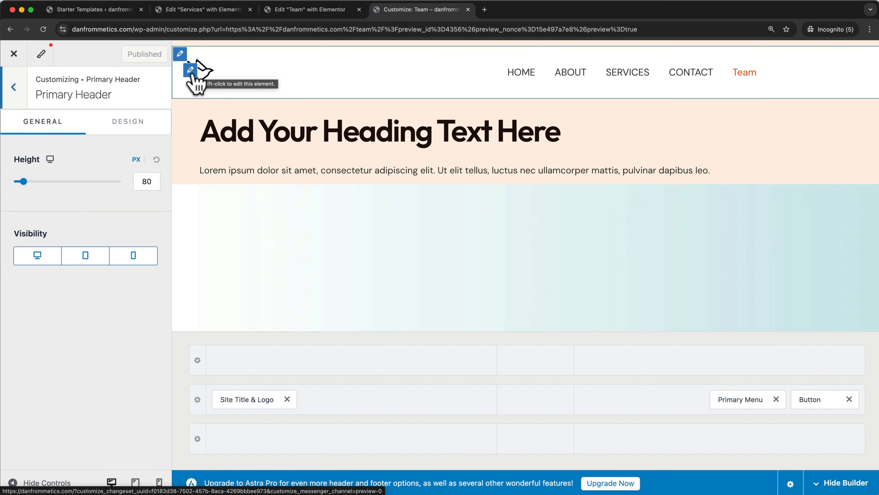
click(190, 71)
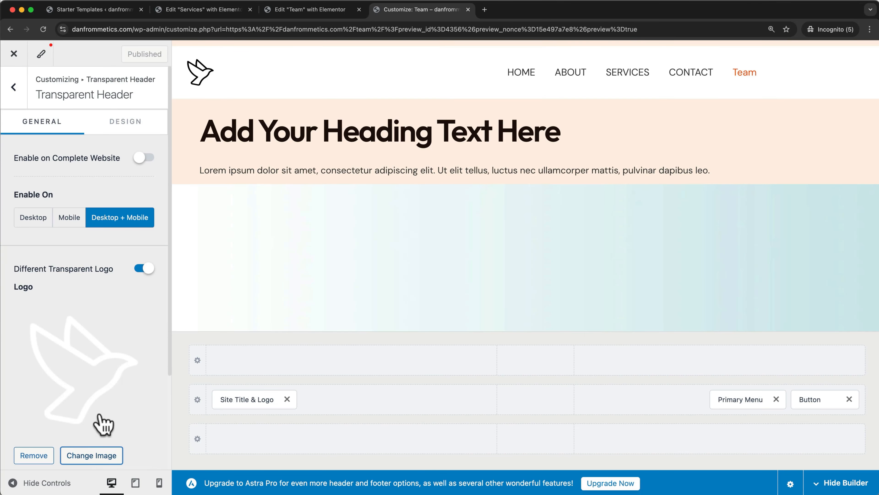
click(94, 455)
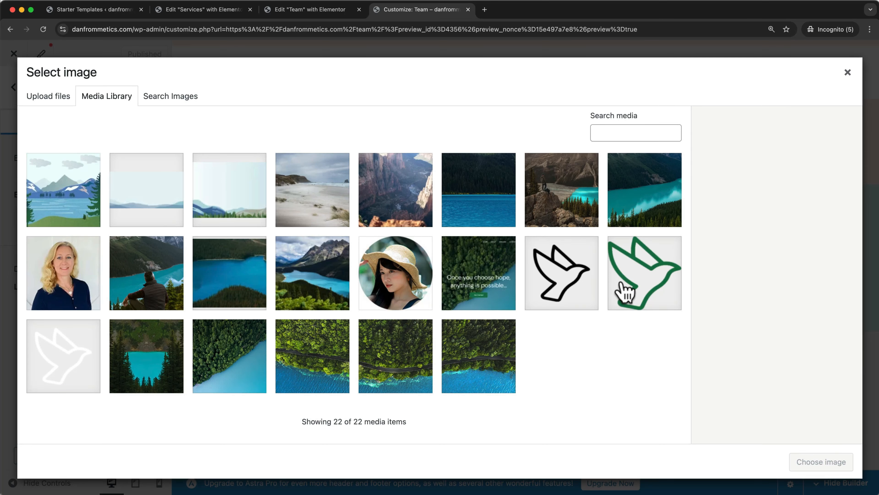
click(625, 293)
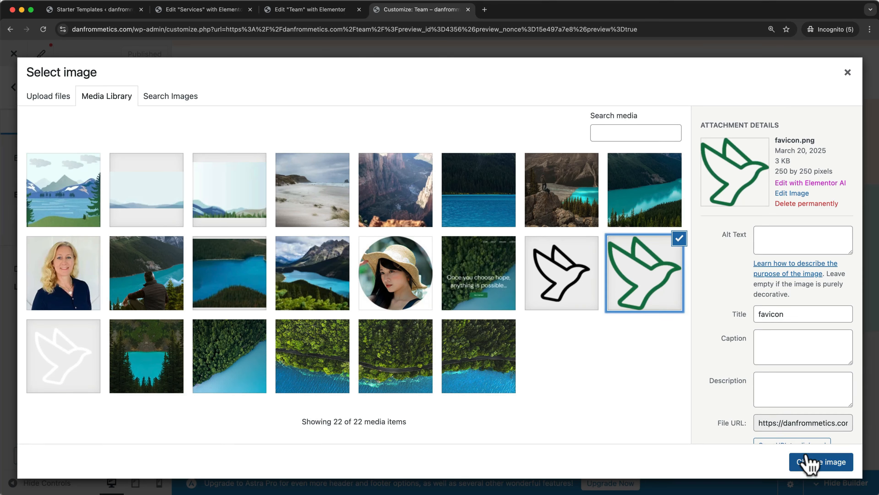
click(817, 462)
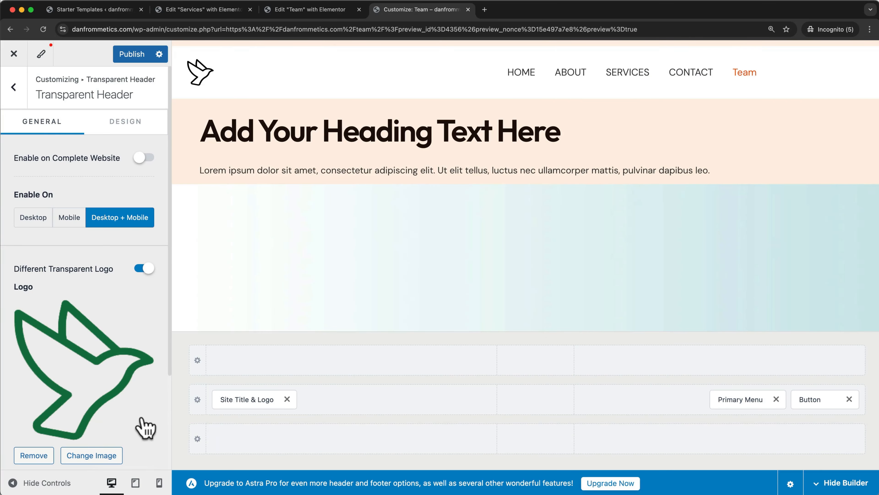
click(133, 60)
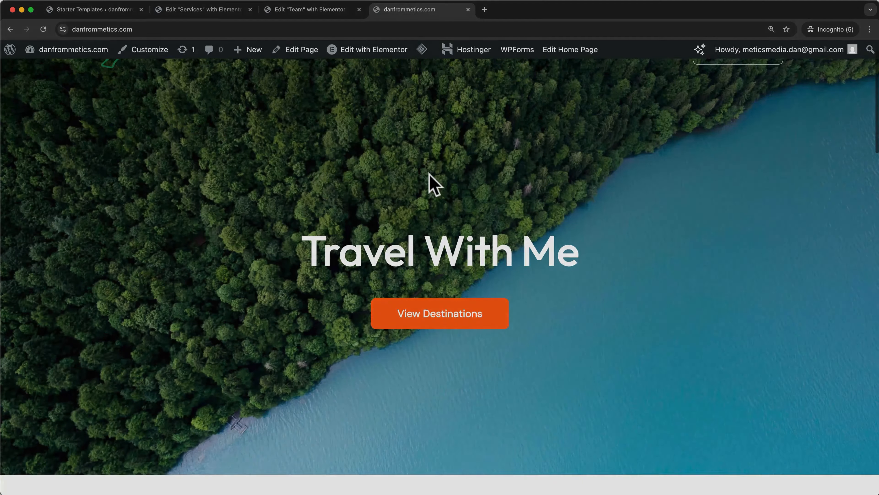
- Look over the live home page from the hero section down to the service images and back up
scroll(428, 183, down, 5)
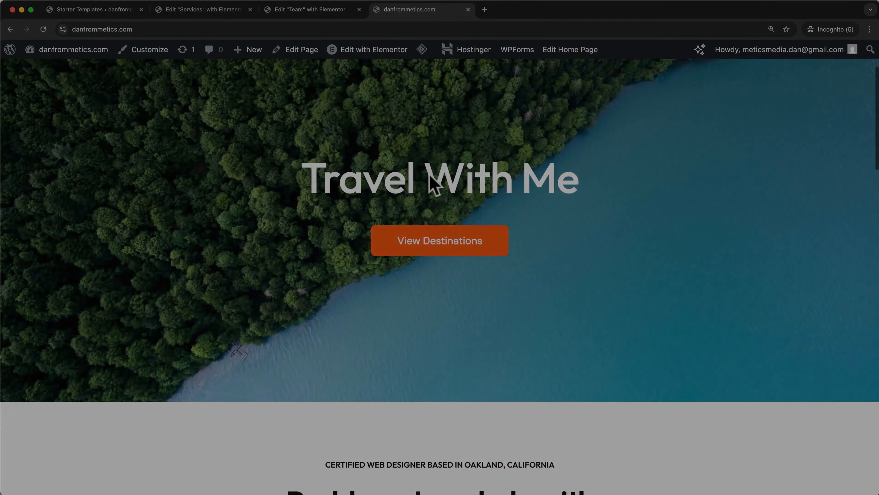
scroll(429, 174, down, 1)
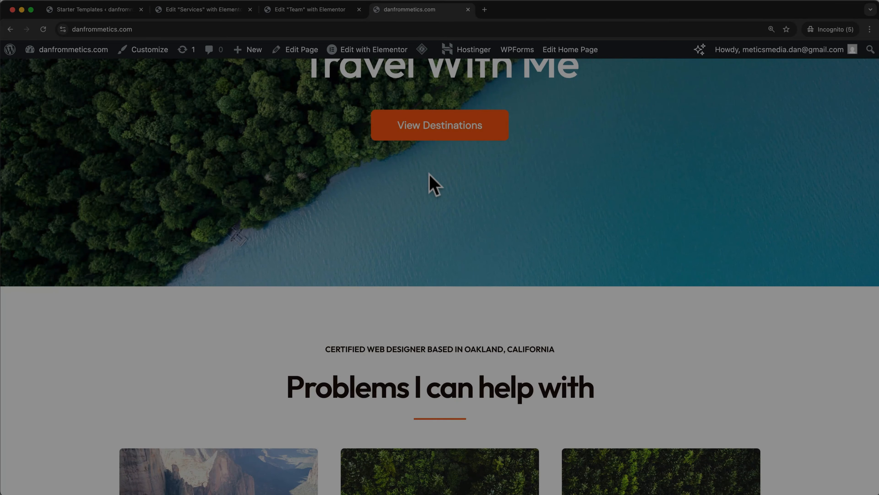
scroll(435, 184, down, 6)
scroll(429, 174, down, 5)
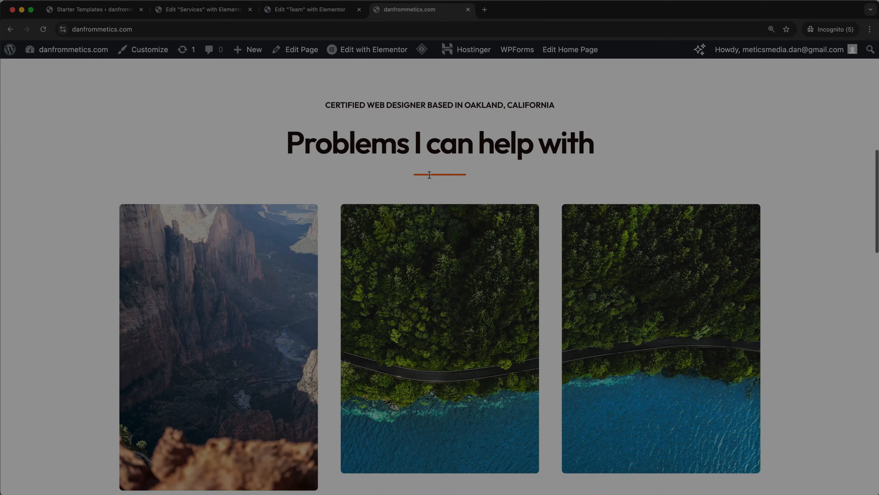
scroll(429, 175, up, 12)
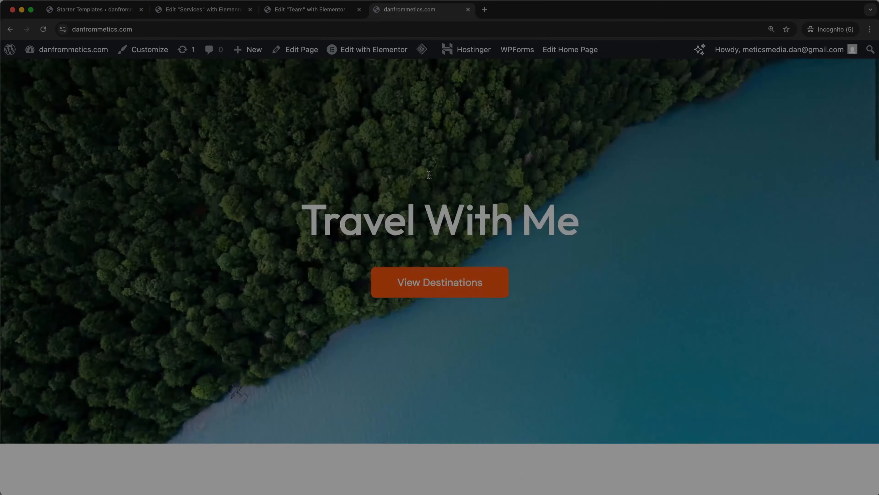